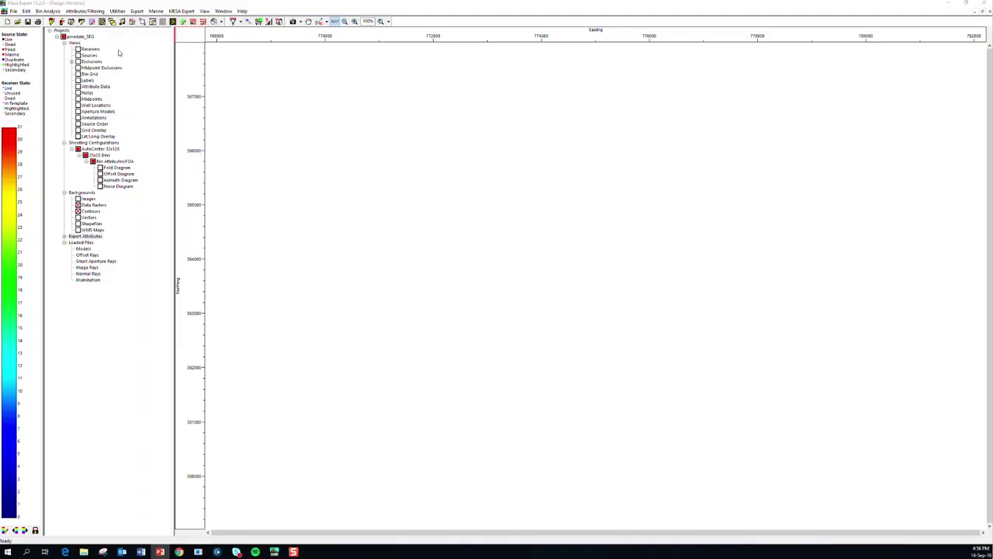
- Show receivers and sources, toggle Template Edit Mode on and off, and overlay the fold diagram
click(78, 49)
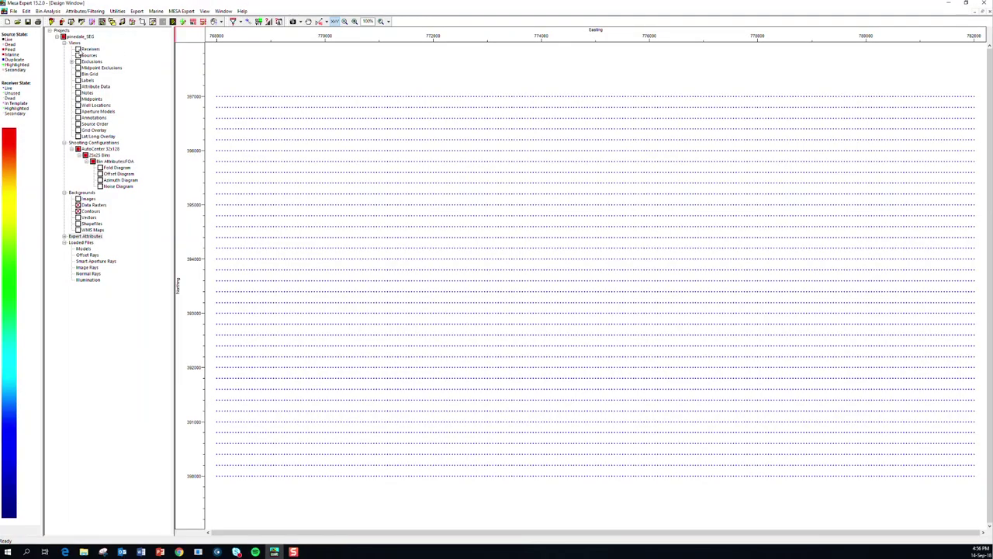
click(78, 55)
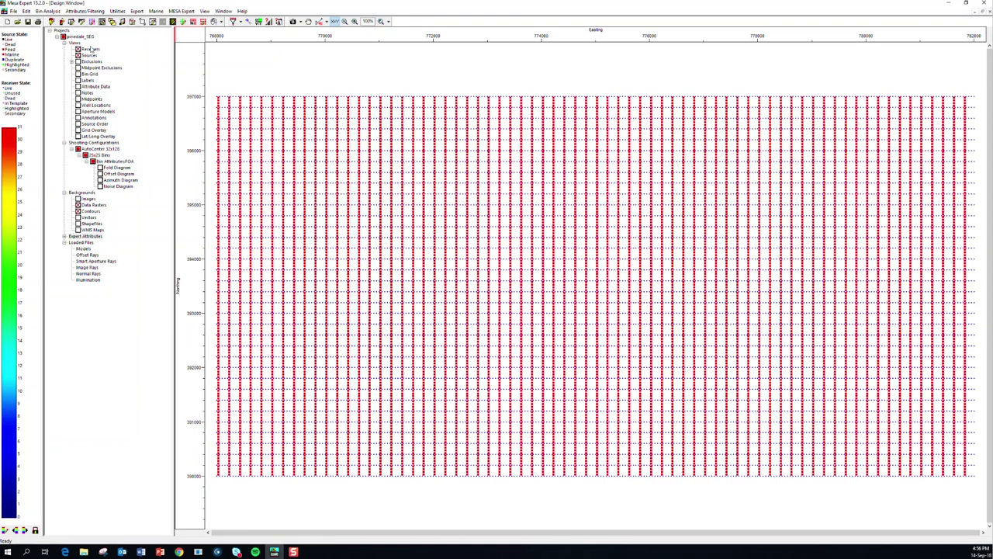
click(92, 21)
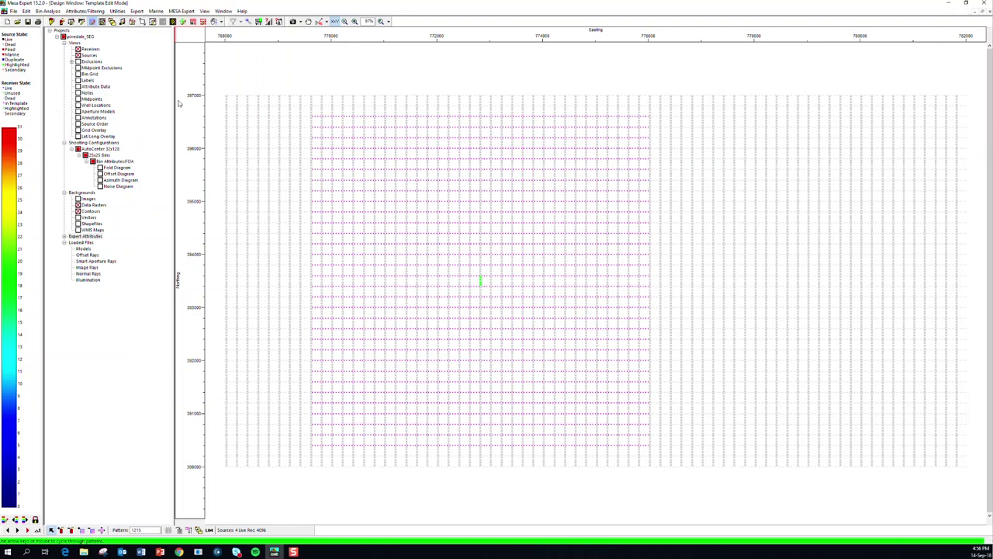
click(91, 21)
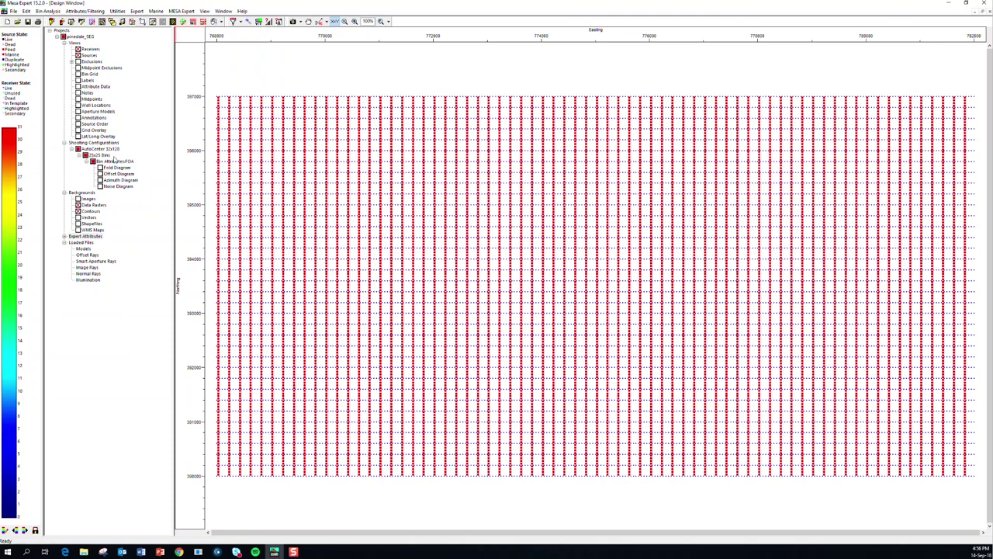
click(100, 168)
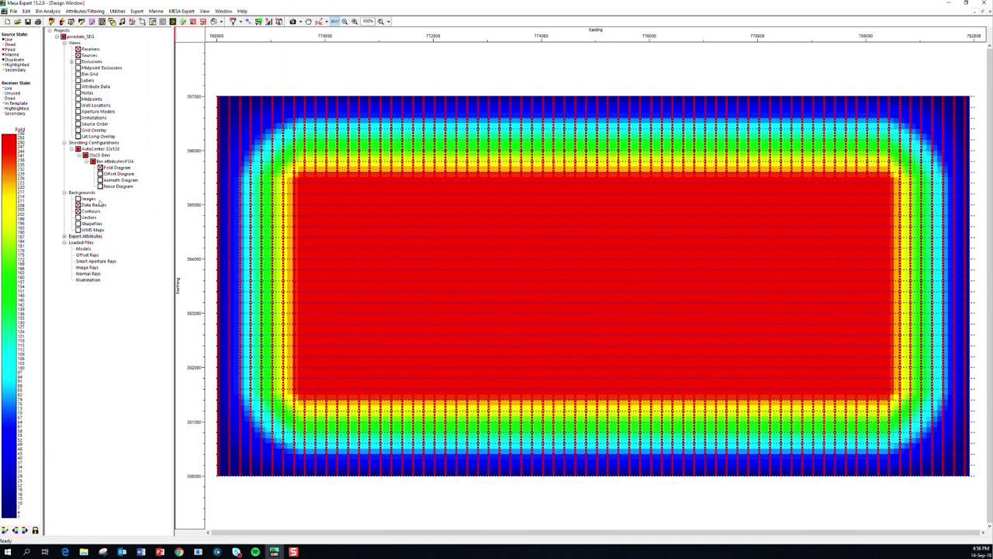
click(192, 14)
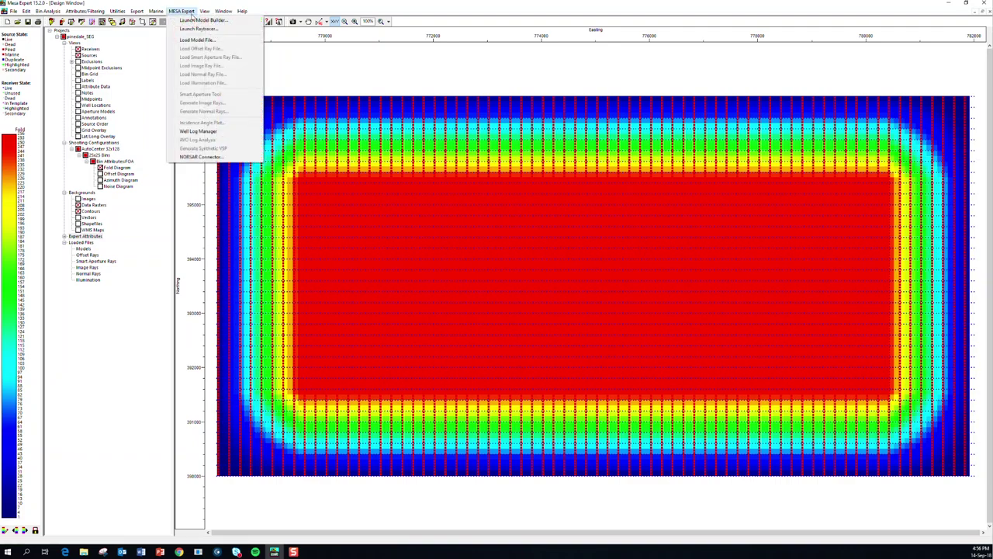
- In the NORSAR Connector, select the existing pinedale_SEG2017 project area
click(231, 158)
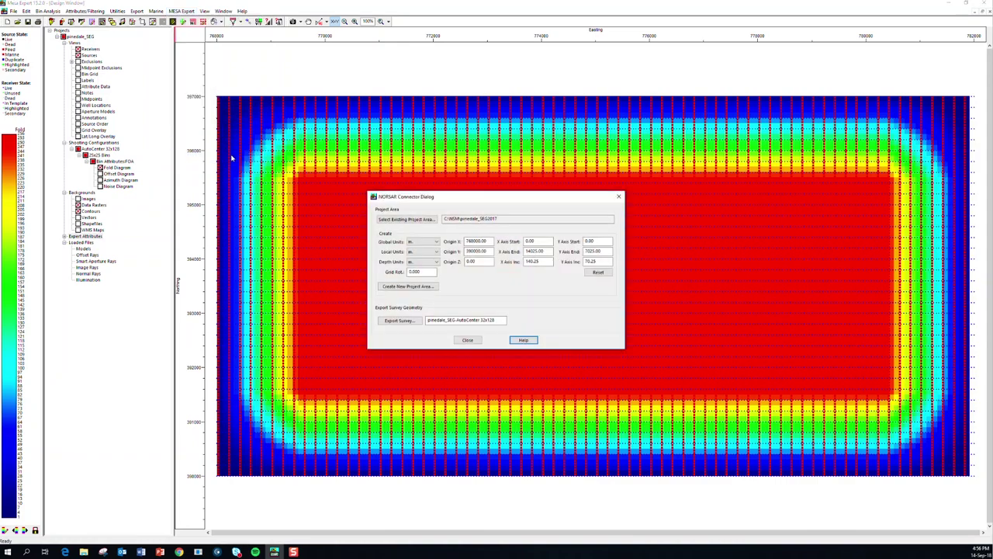
drag(443, 199, 408, 159)
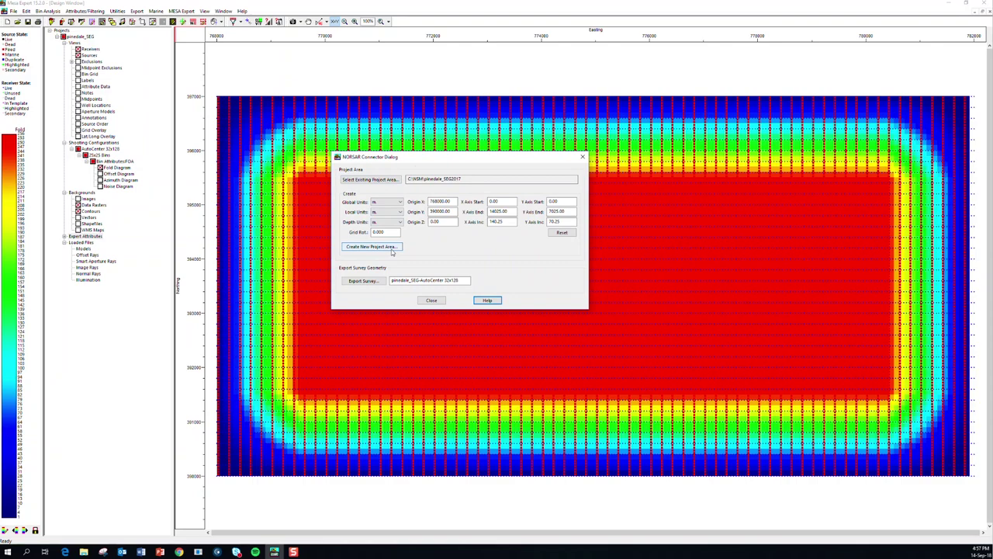
click(372, 180)
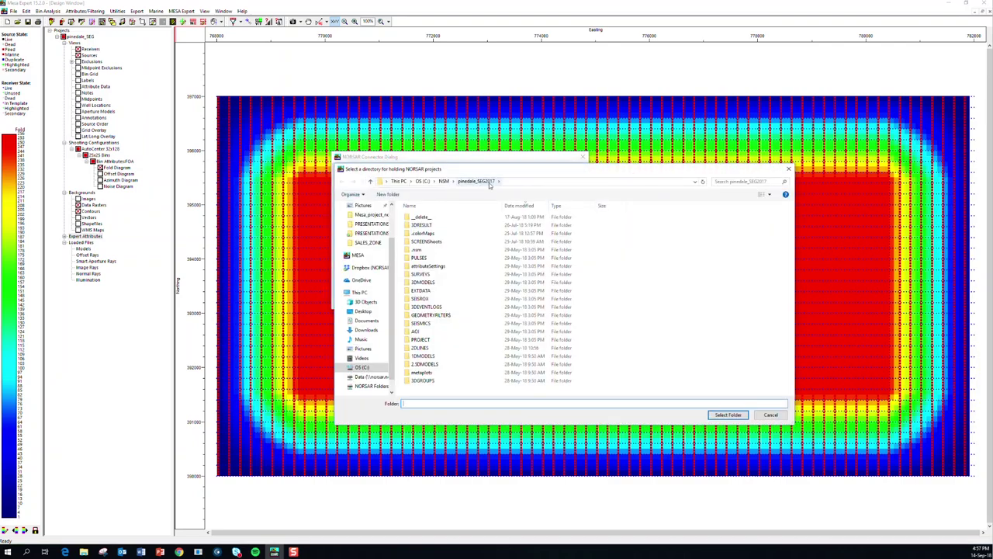
click(730, 415)
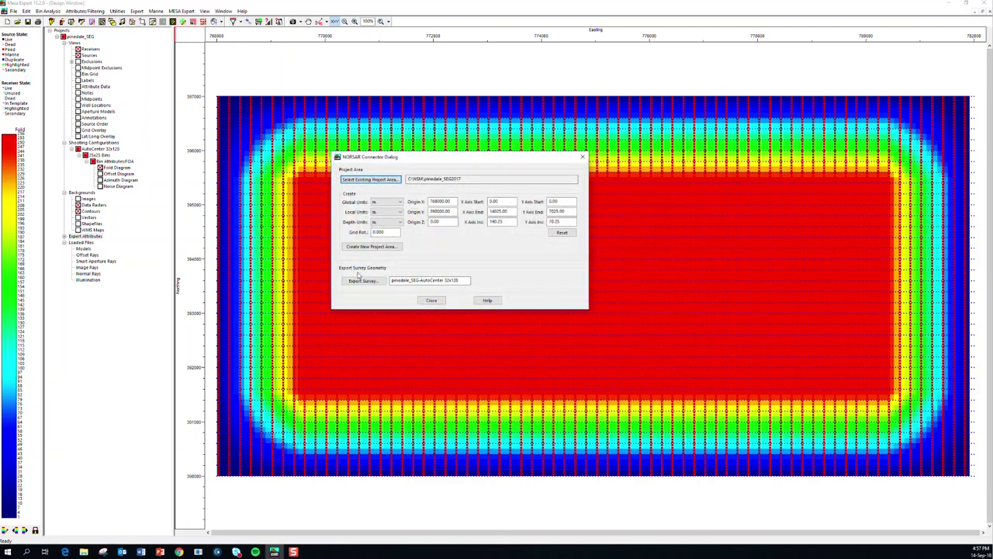
- Export the survey under the name DRAFT-AutoCenter 32x128 and confirm the success message
drag(420, 281, 381, 284)
text(DRAFT)
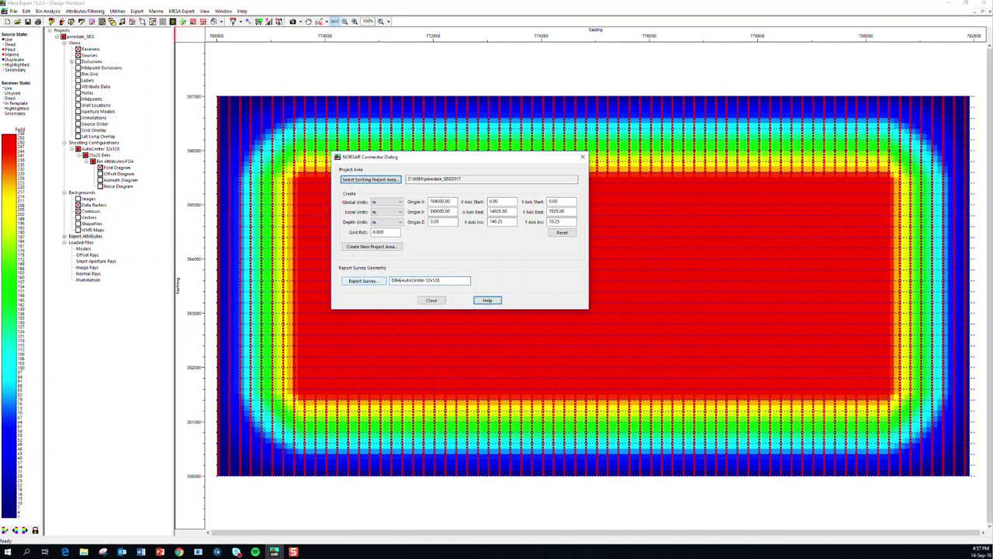
click(361, 281)
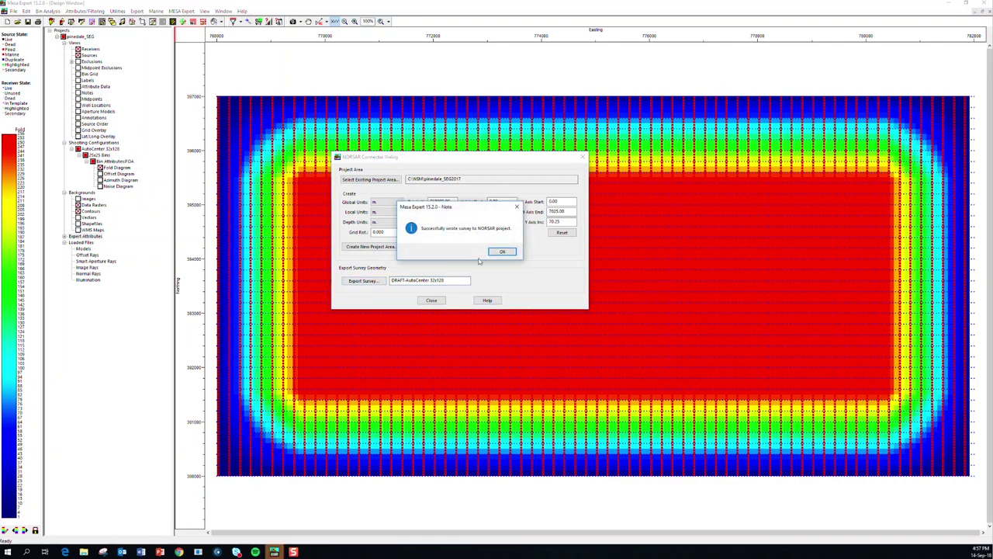
click(495, 254)
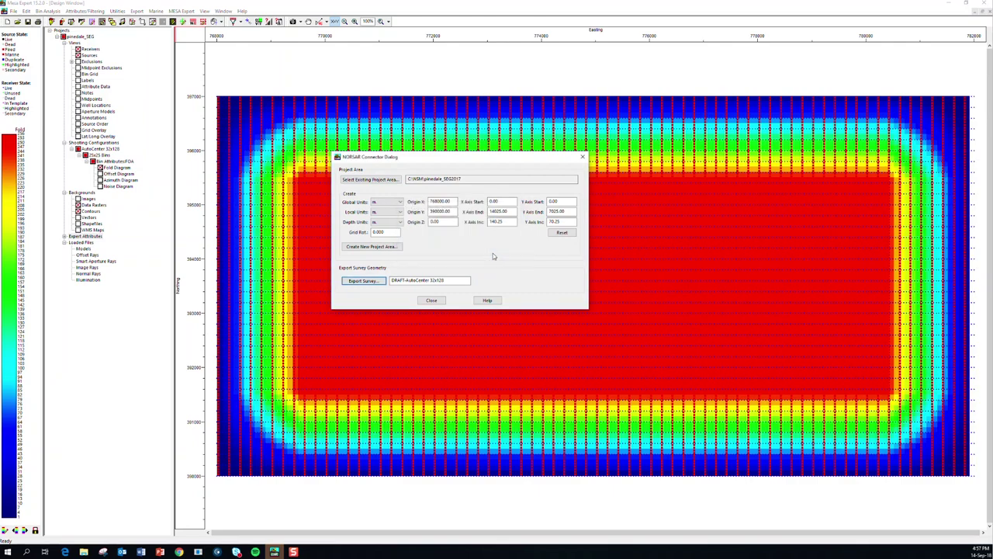
click(219, 551)
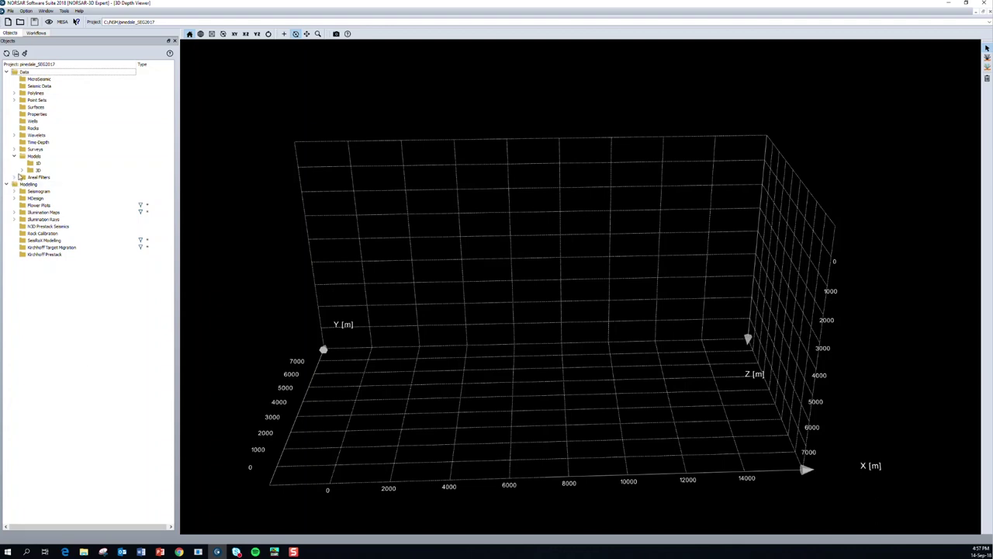
- Show Model2's depth horizons without H_Surface, coloured by VP, and orbit the view
click(22, 170)
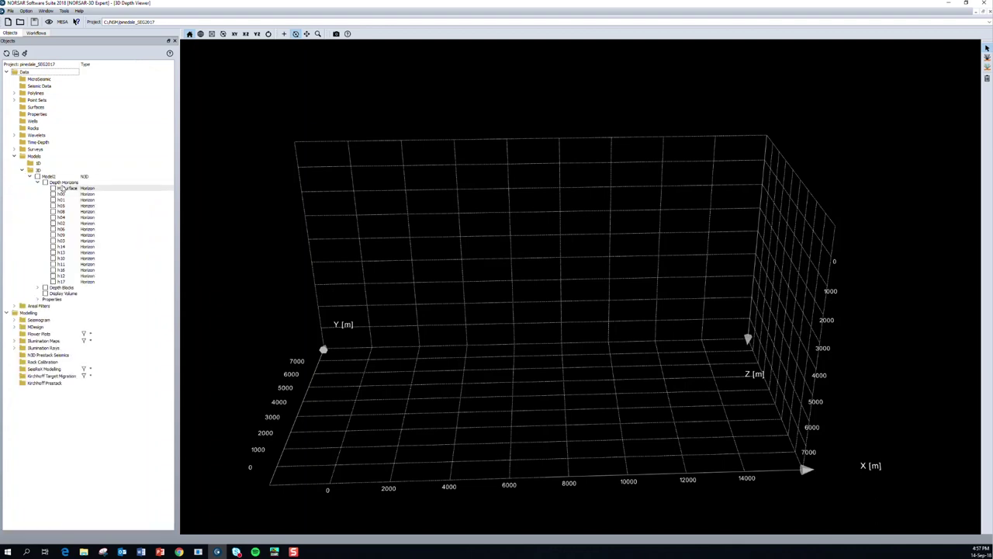
click(45, 182)
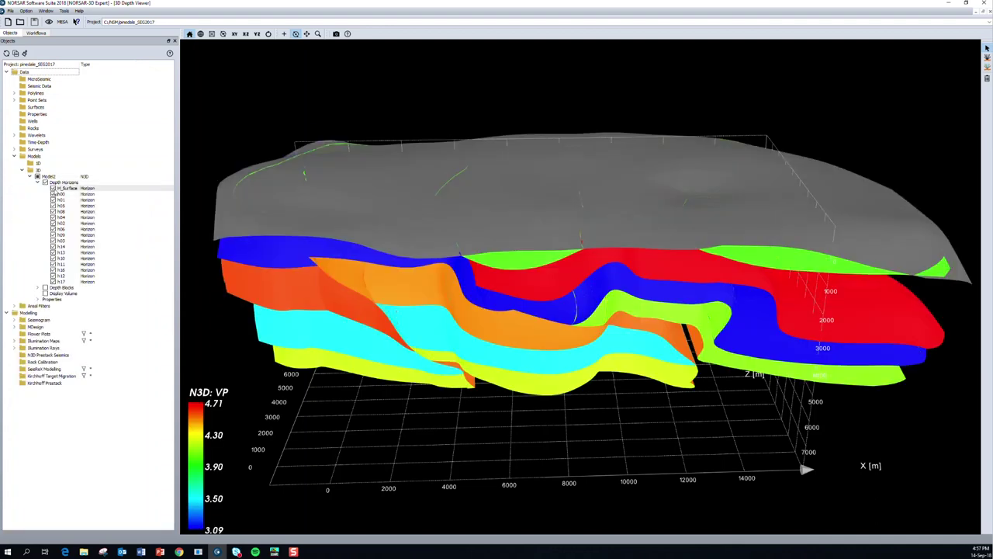
click(53, 188)
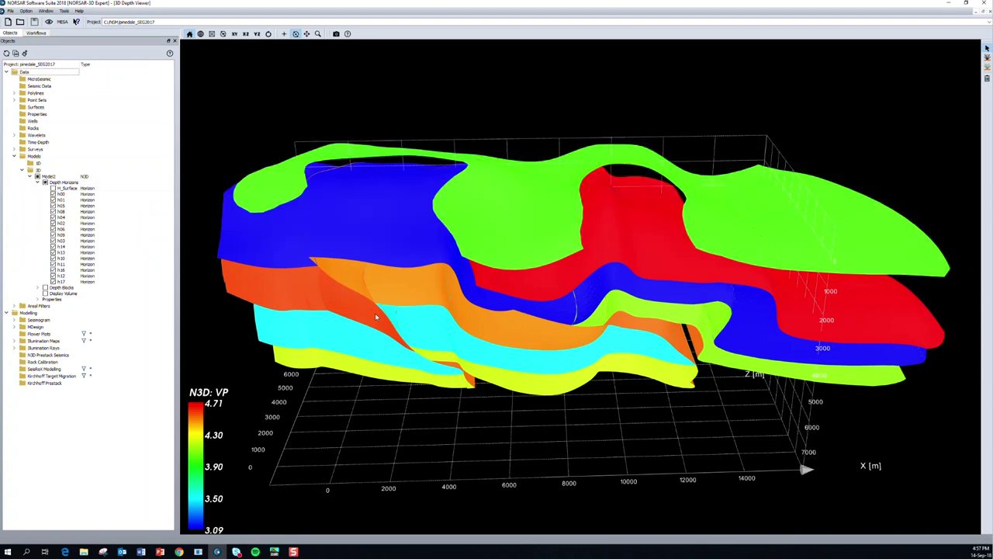
drag(396, 318, 364, 253)
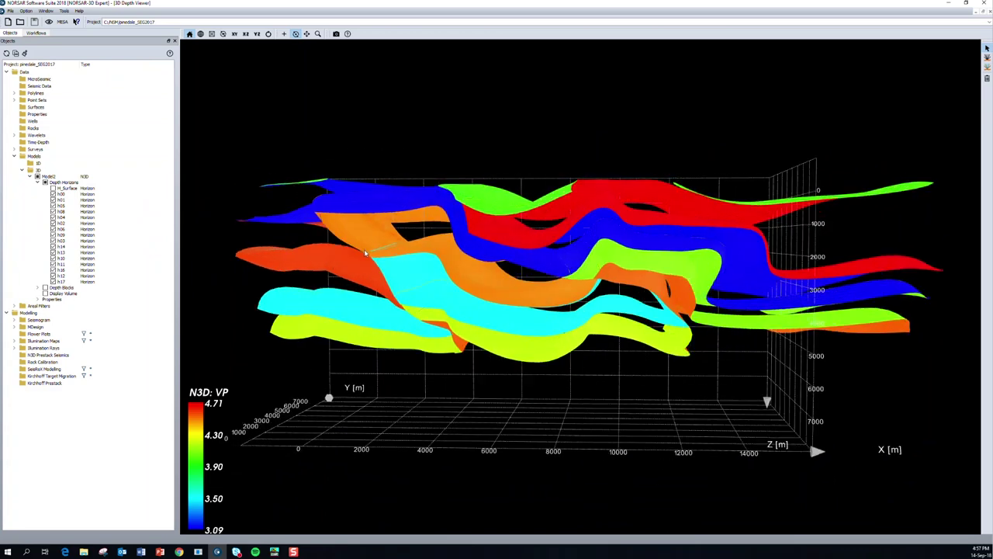
click(482, 303)
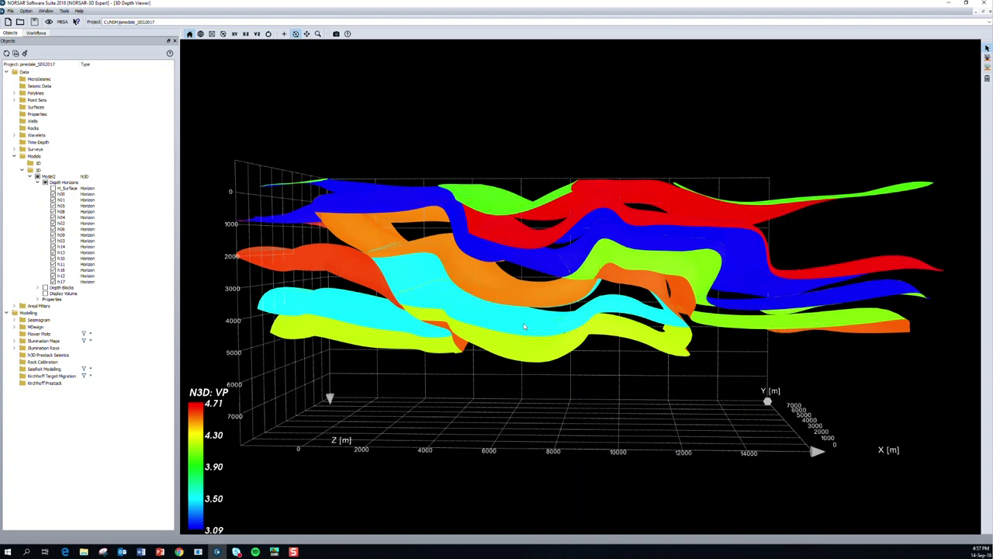
drag(525, 326, 610, 324)
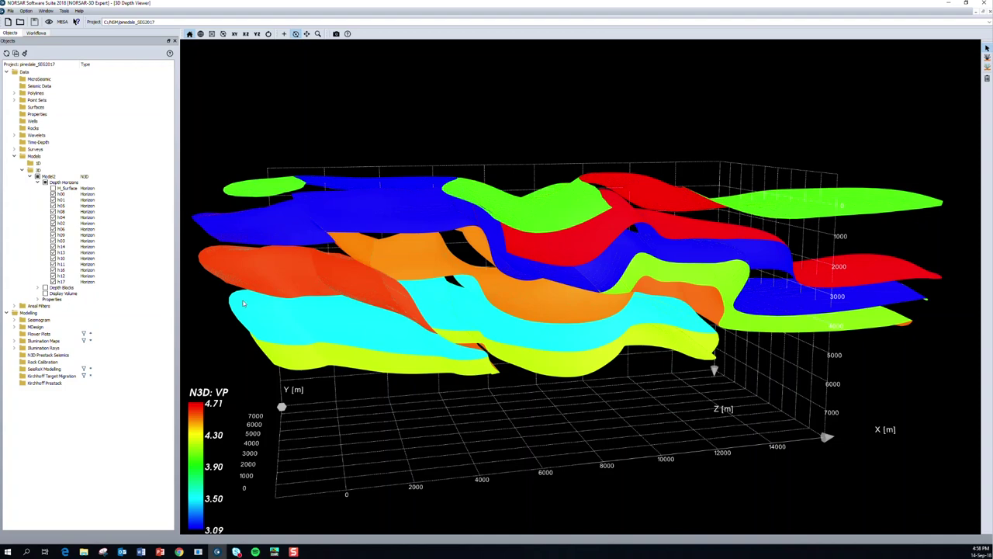
- Refresh Surveys > 3D to list DRAFT-AutoCenter_32x128 and orbit to inspect it over the horizons
click(14, 149)
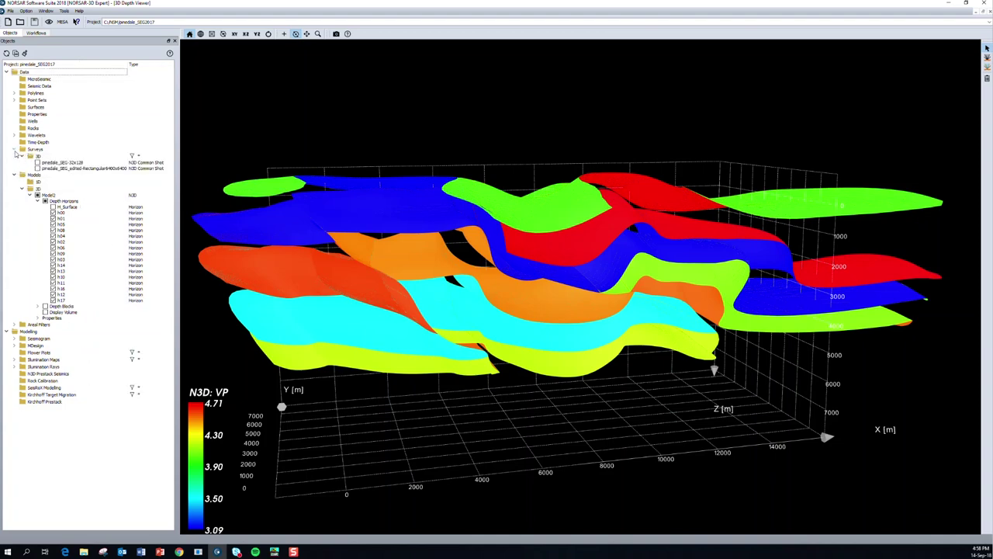
click(22, 156)
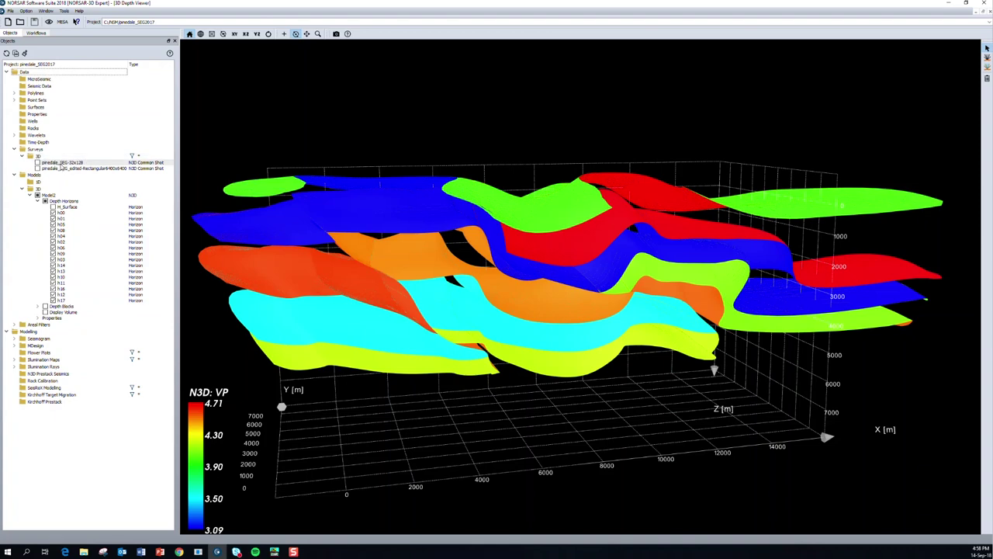
click(7, 53)
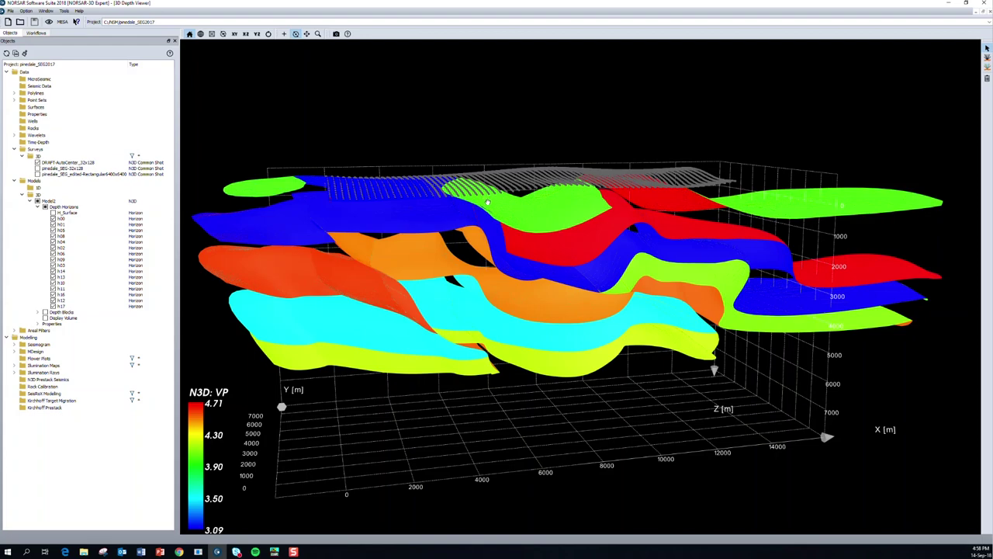
mouse_move(482, 197)
mouse_down()
mouse_move(480, 217)
mouse_move(479, 164)
mouse_move(469, 182)
mouse_move(441, 181)
mouse_move(447, 284)
mouse_move(483, 190)
mouse_move(487, 205)
mouse_up()
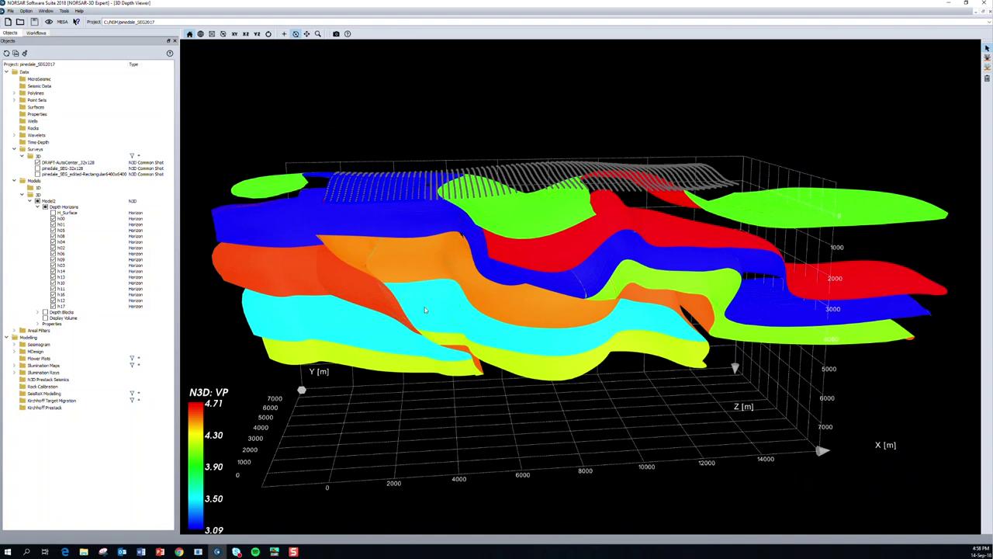
drag(423, 317, 487, 311)
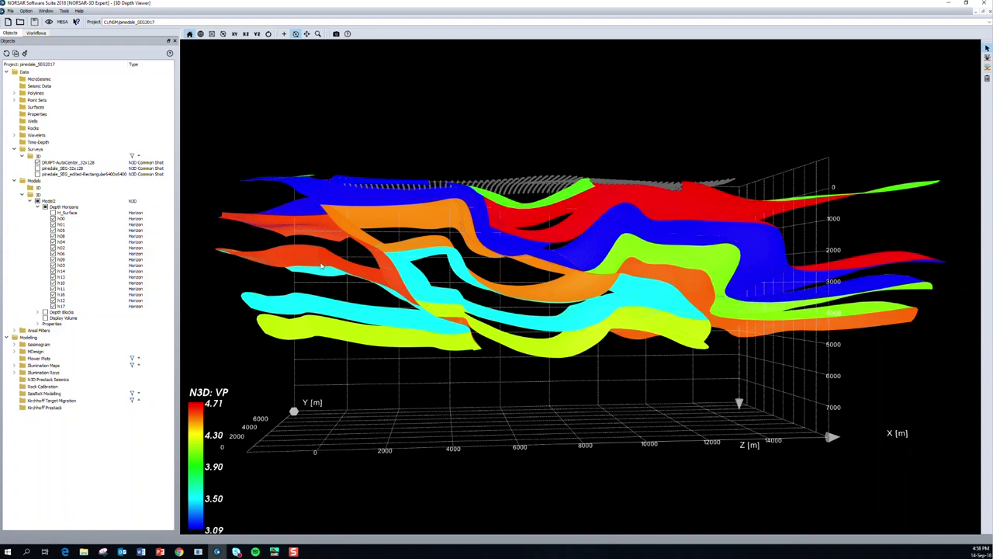
click(36, 34)
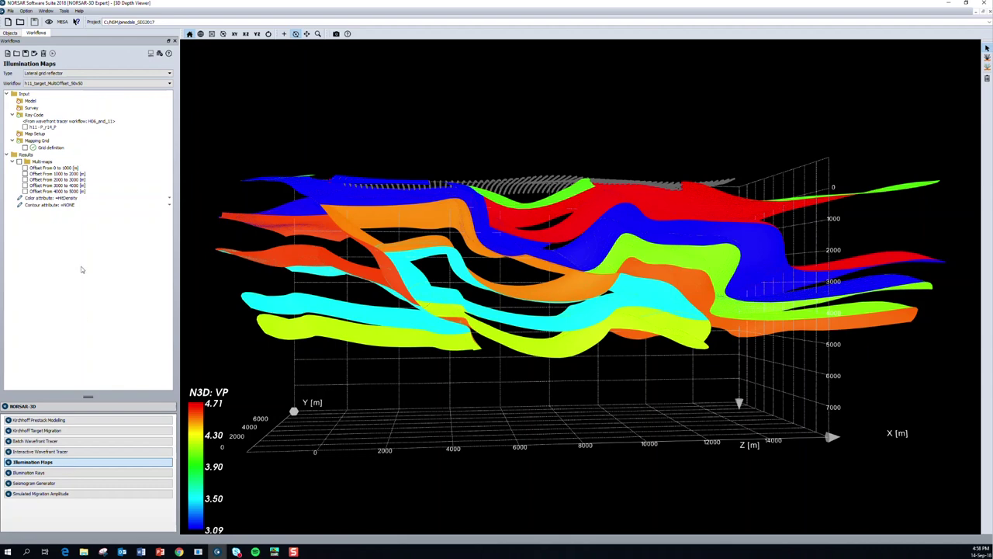
click(77, 74)
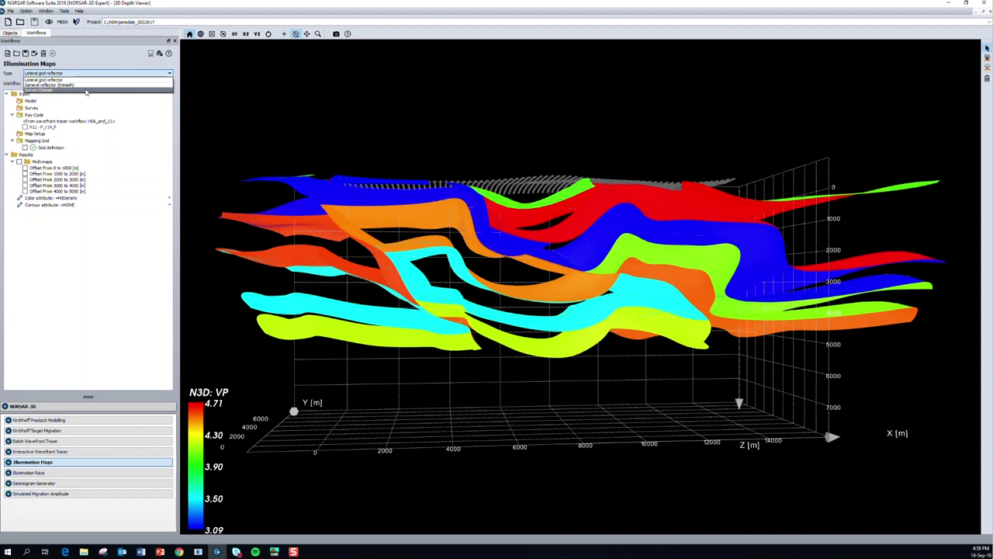
key(Escape)
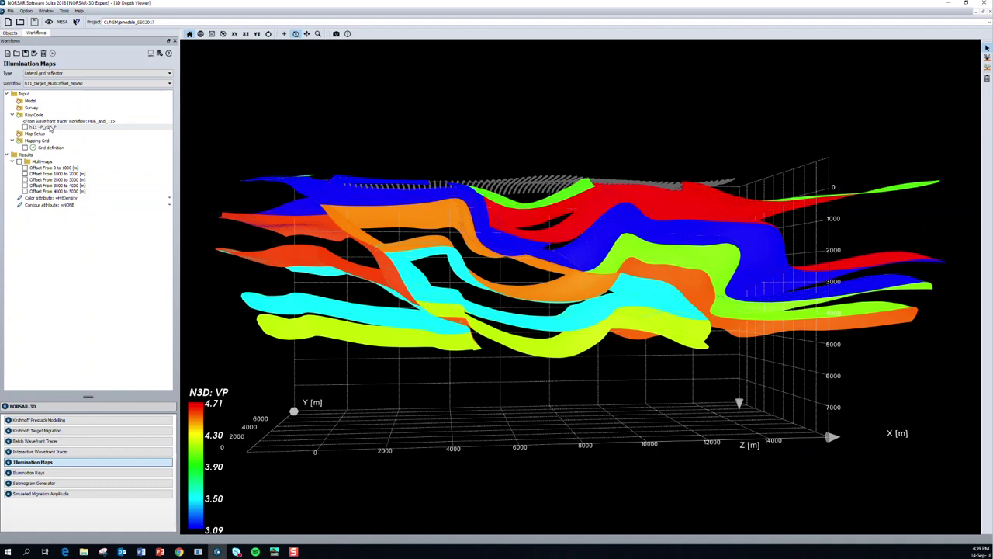
click(10, 34)
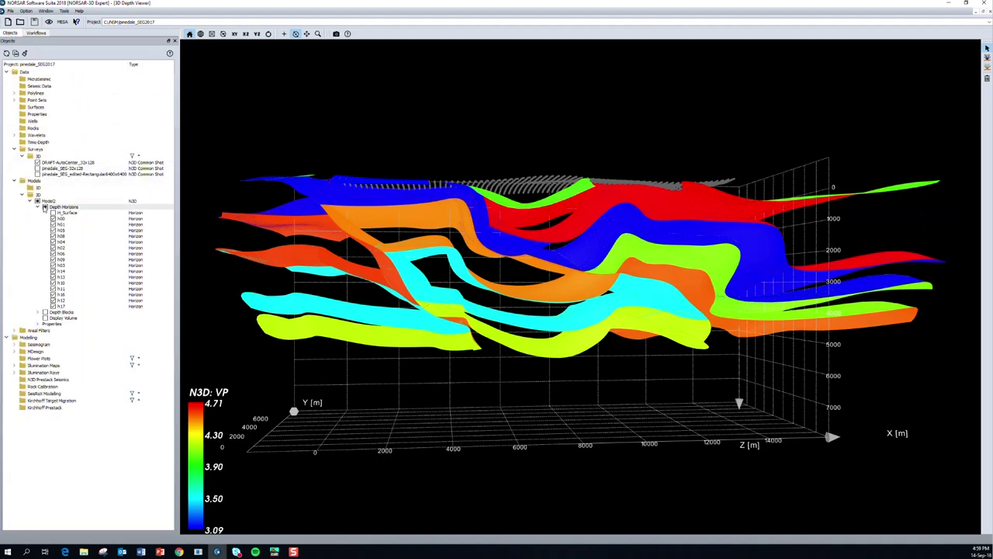
- Hide the depth horizons and display the h11_target_multiOffset 'Offset from 0 to 1' hit map
click(45, 207)
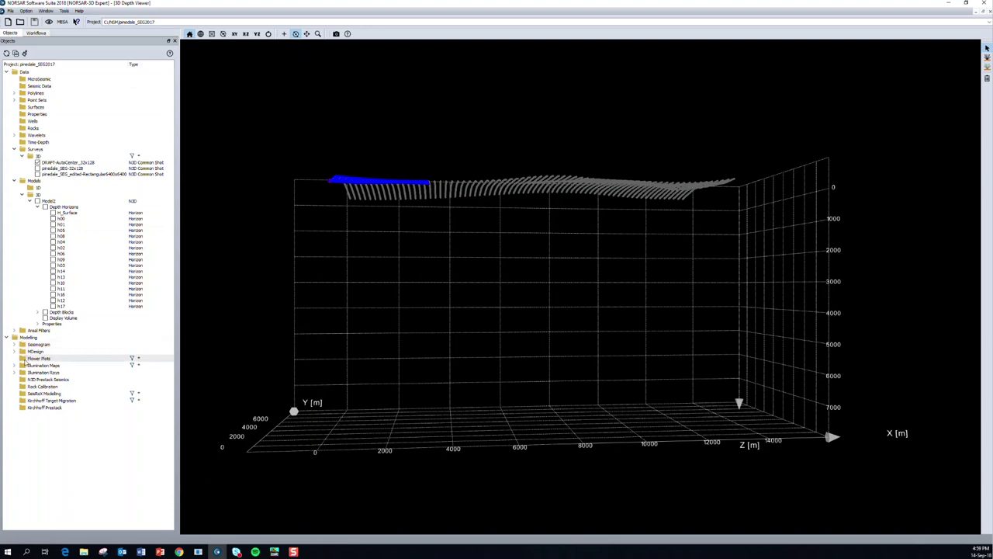
click(14, 366)
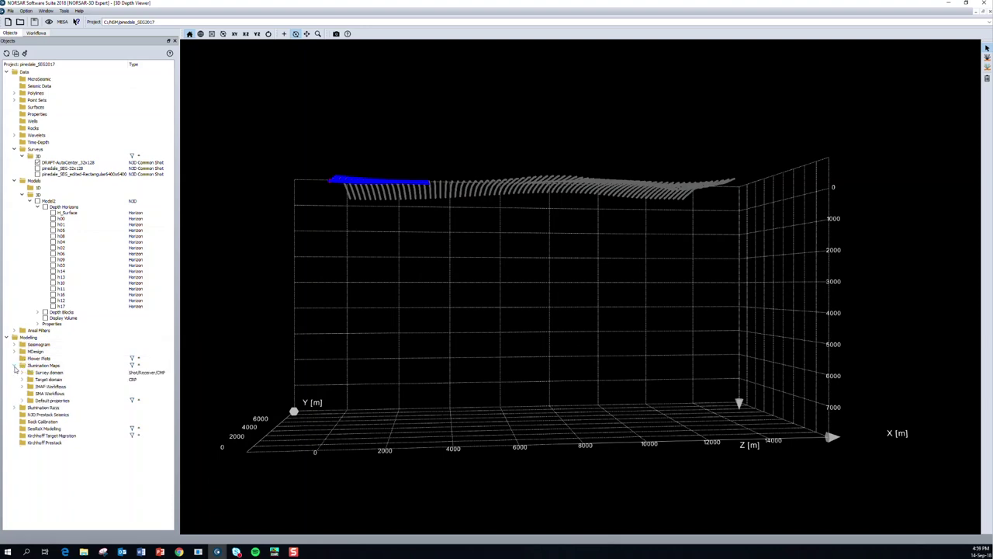
click(22, 381)
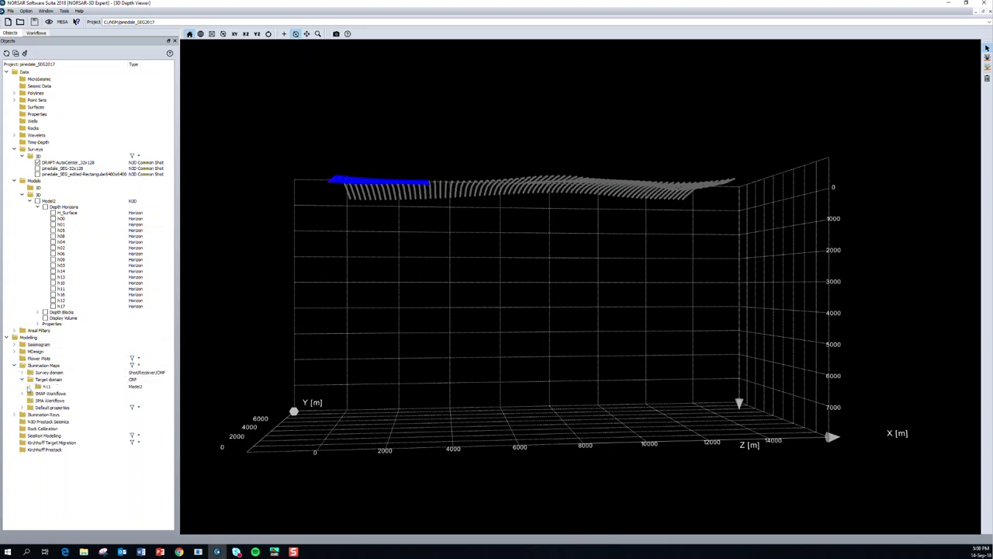
click(30, 388)
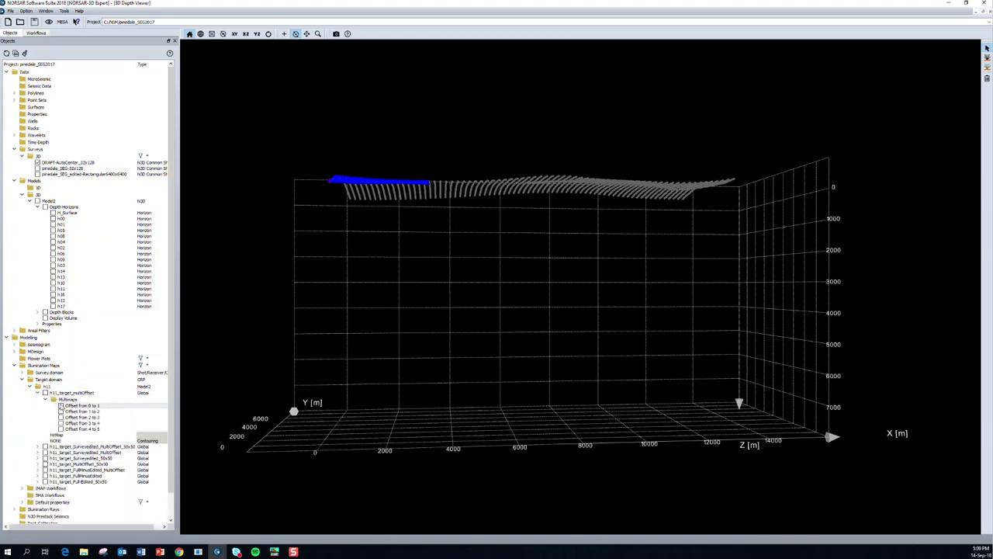
click(61, 406)
drag(453, 348, 410, 395)
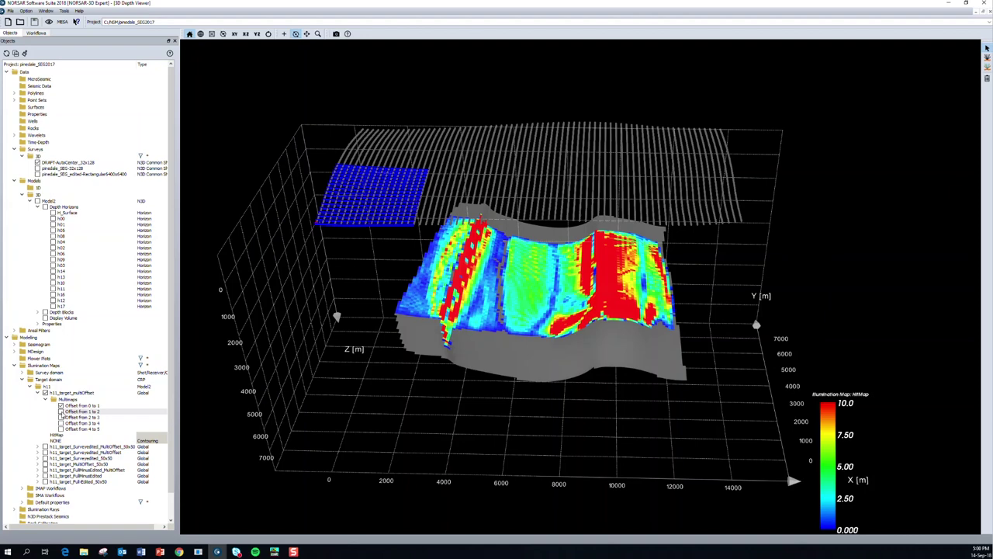
- Add the 'Offset from 1 to 2' range to the h11 target hit map and orbit the view
click(61, 412)
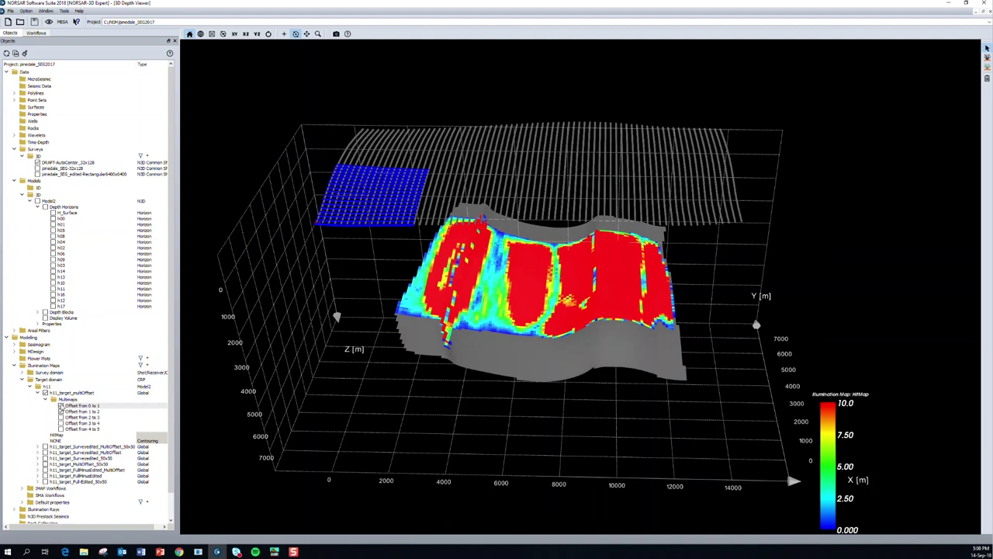
click(61, 405)
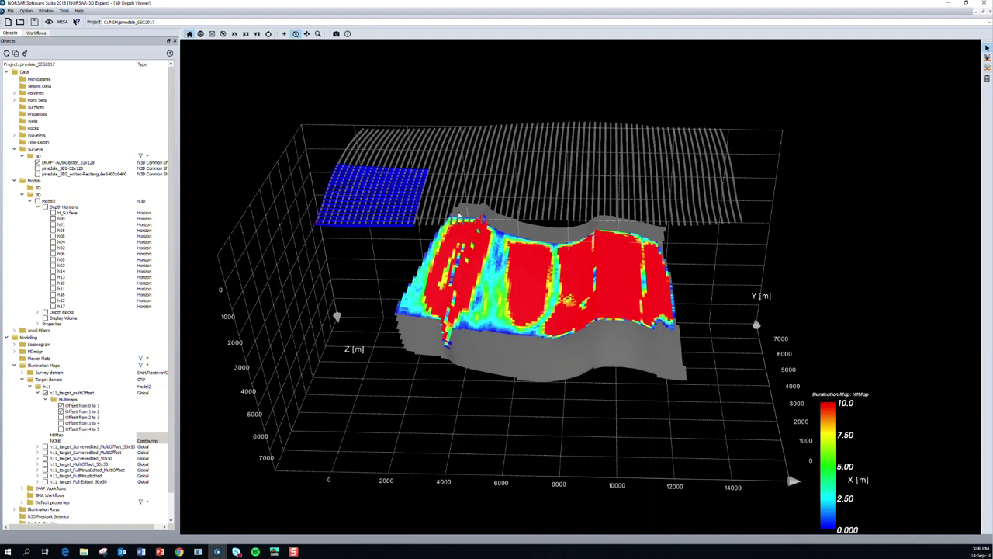
drag(487, 268, 566, 241)
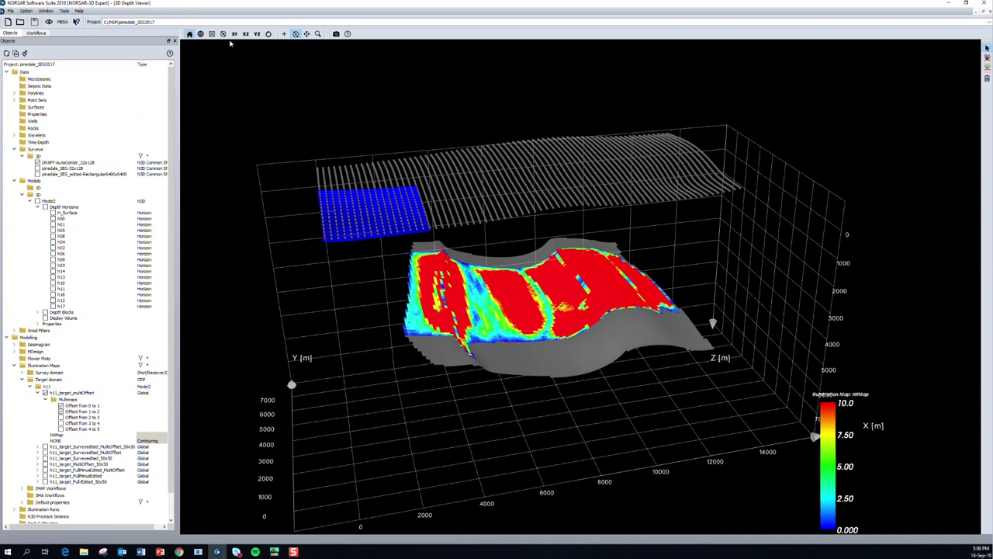
- Set the Illumination Maps workflow type to Survey Domain
click(38, 34)
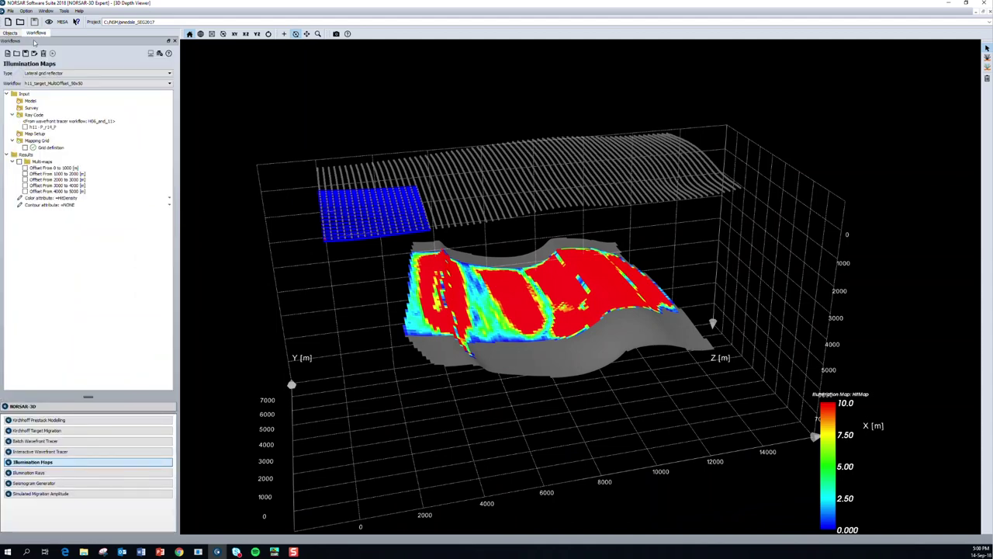
click(65, 73)
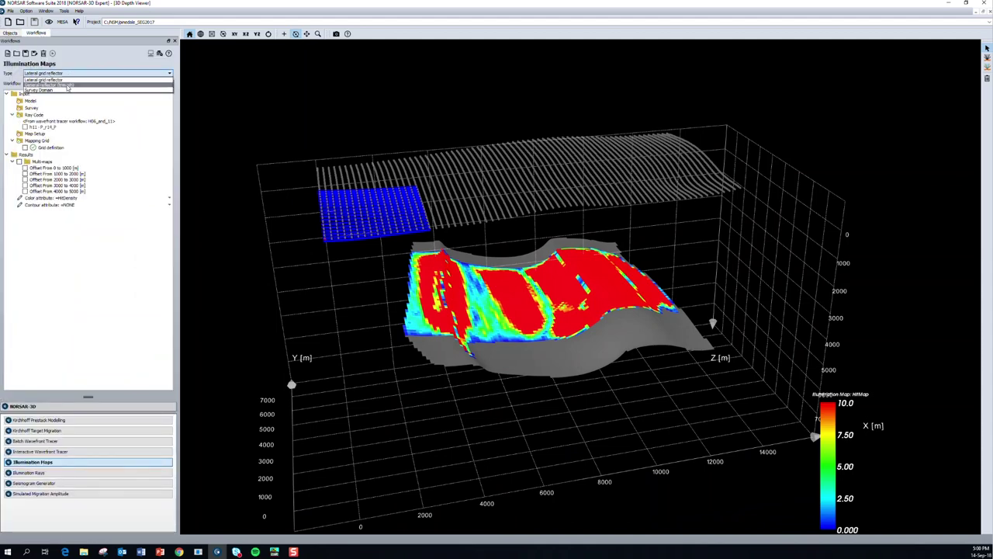
click(68, 87)
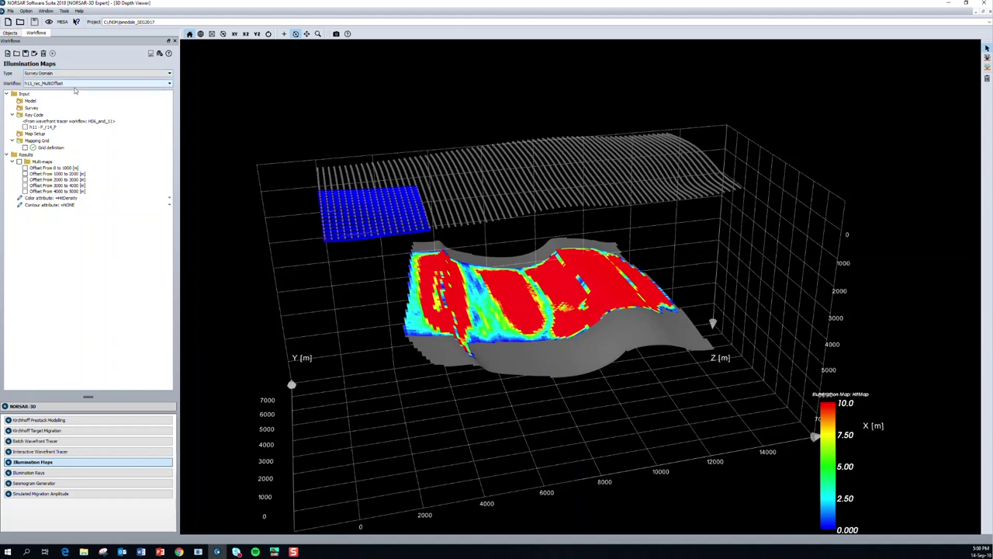
- Load the h11_rec_MultiOffset workflow and go back to the object tree
click(78, 83)
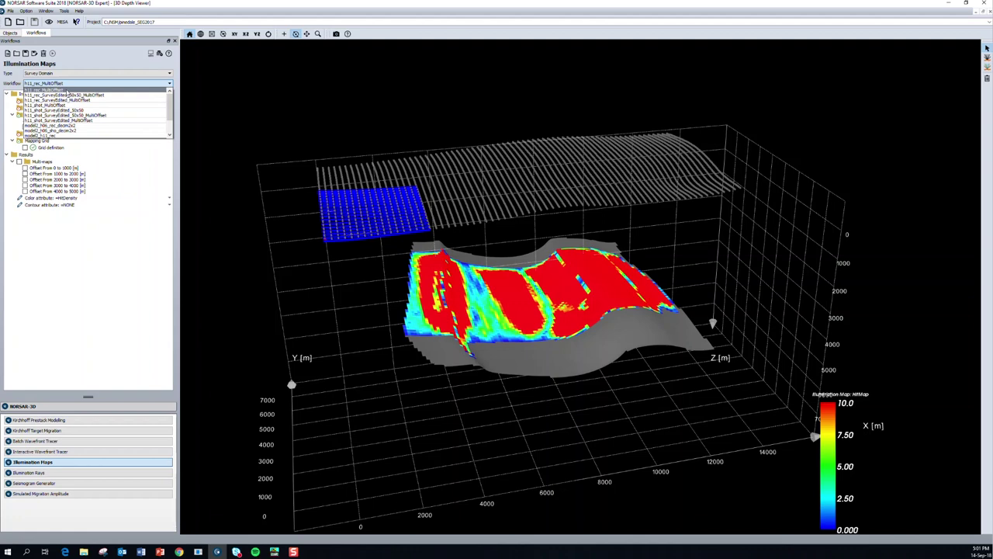
click(136, 65)
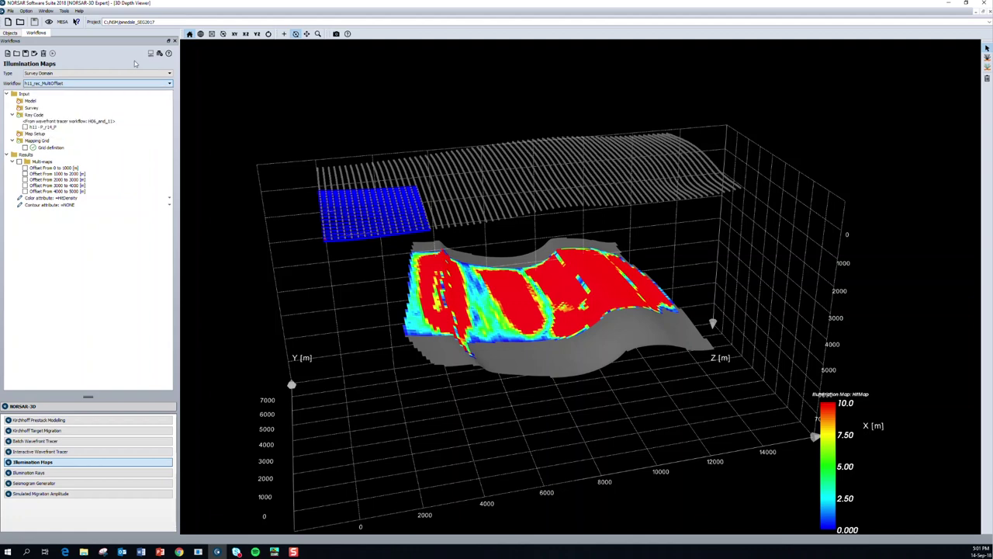
click(11, 34)
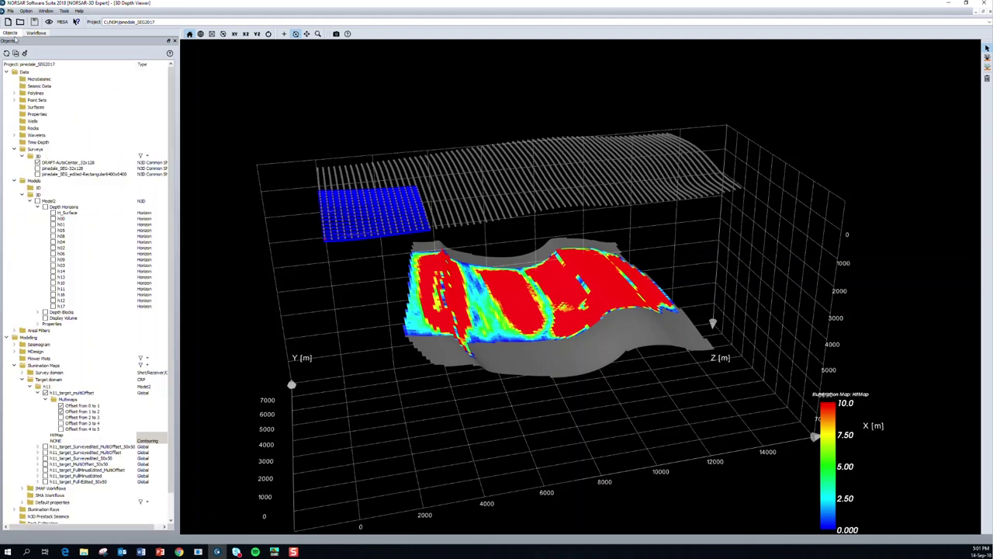
- Display the h11_shot_MultiOffset 'Offset from 0 to 1' survey-domain map and open its Coloring list
scroll(78, 177, down, 2)
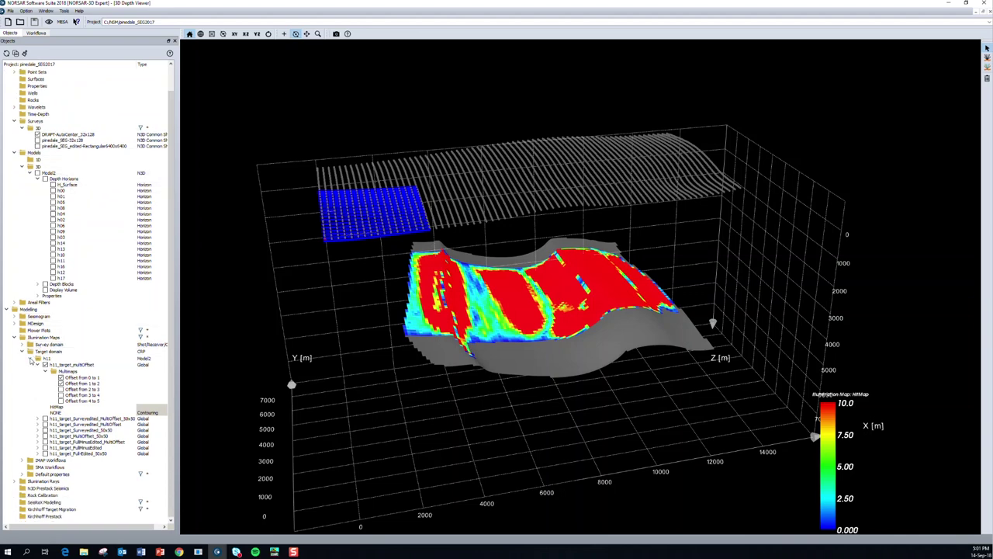
click(22, 352)
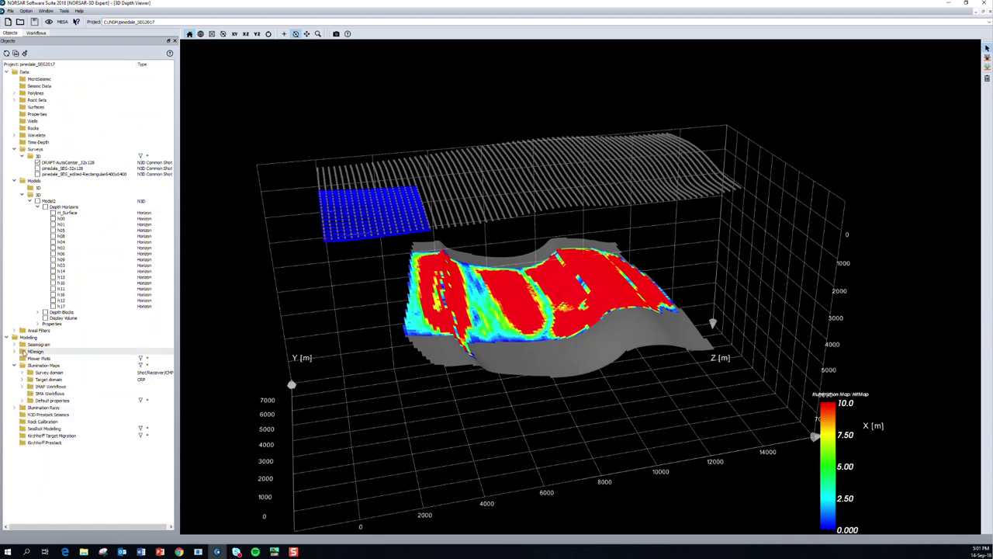
click(23, 373)
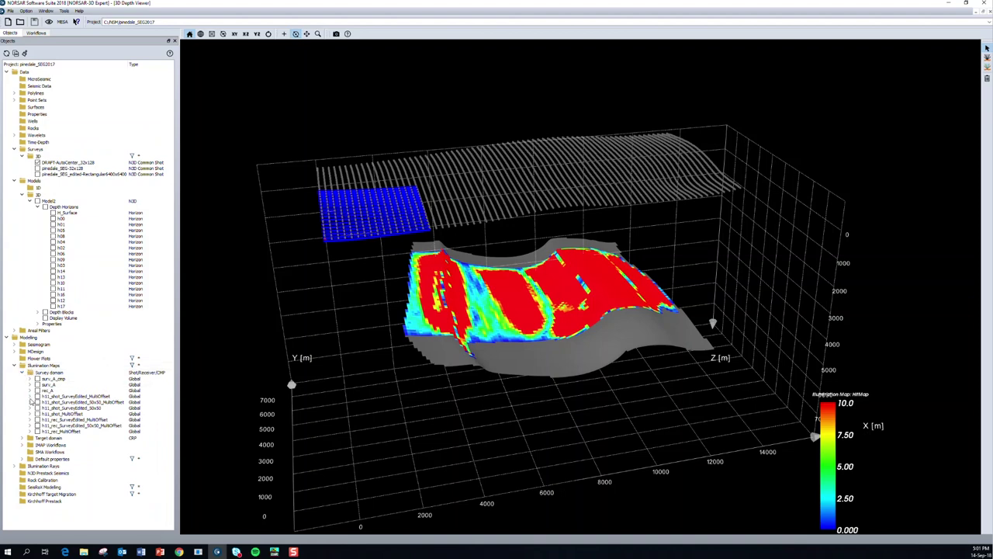
click(30, 414)
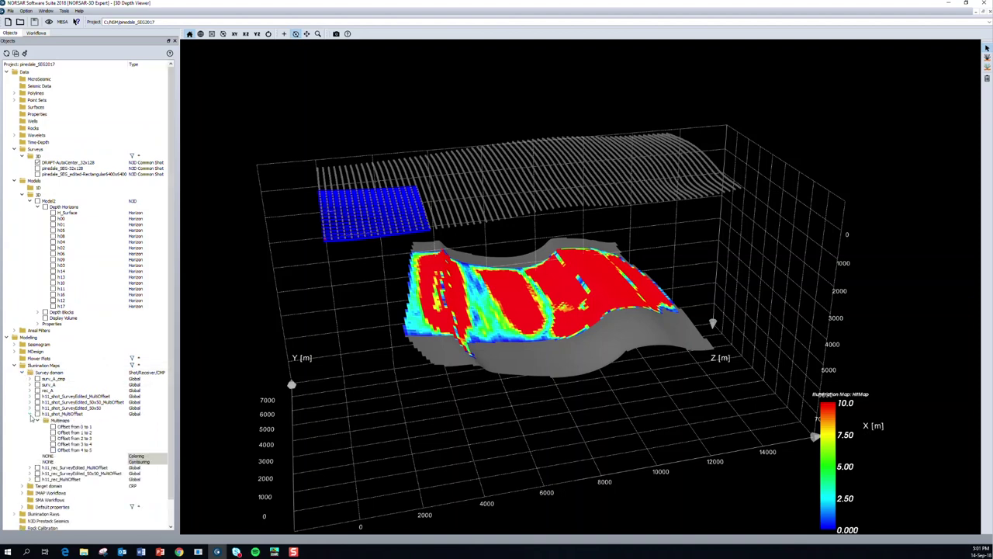
click(52, 427)
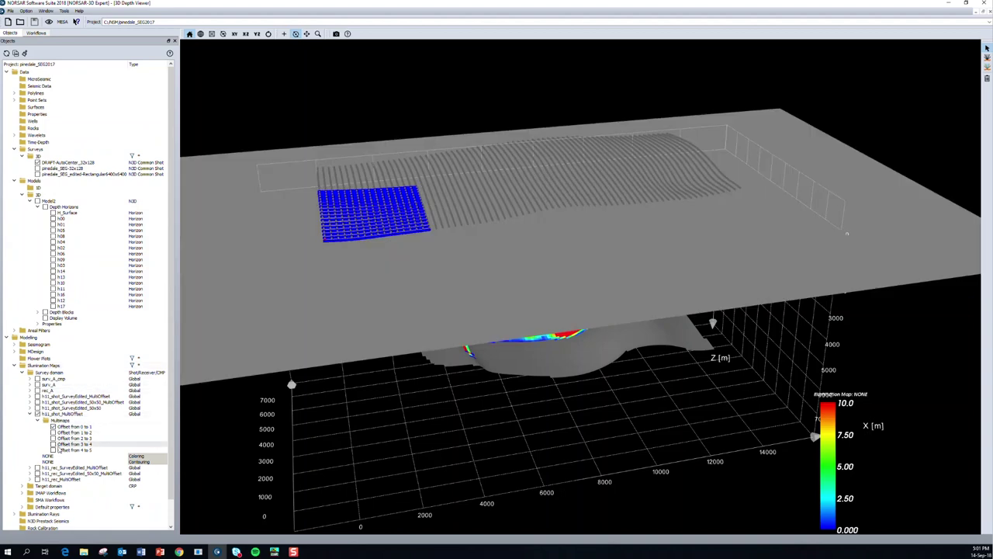
click(133, 456)
click(136, 456)
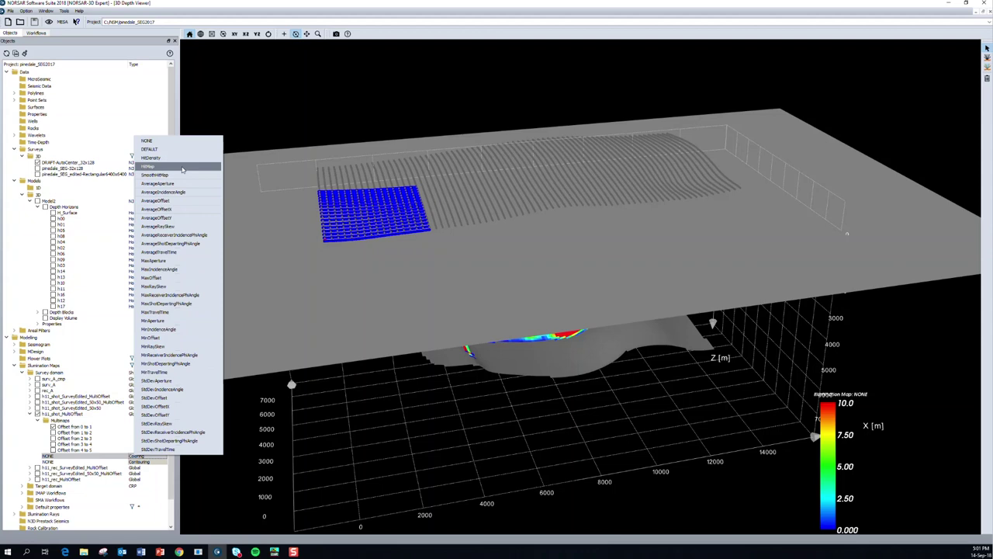
- Colour the shot map by HitMap, hide DRAFT-AutoCenter_32x128, and orbit to a top-down view
click(183, 169)
click(62, 162)
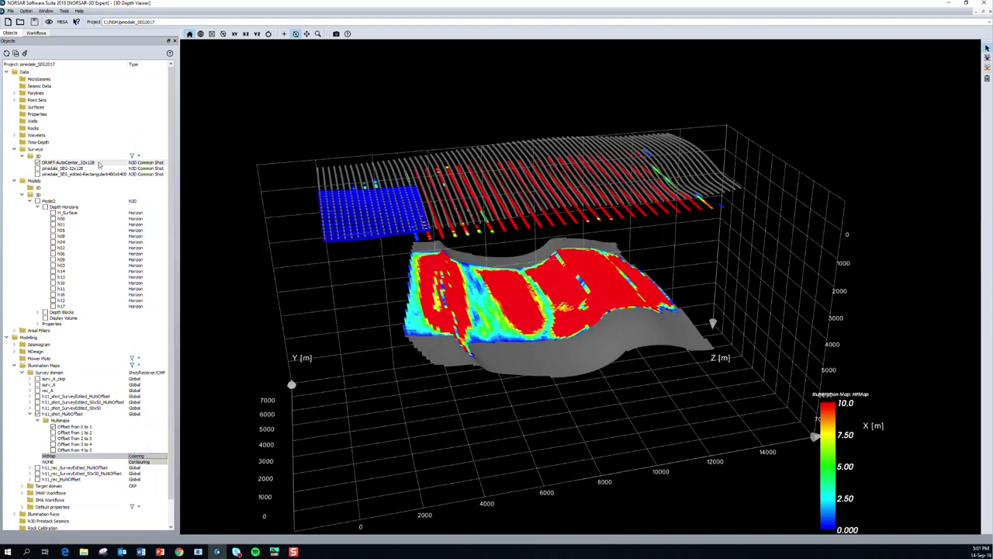
click(38, 162)
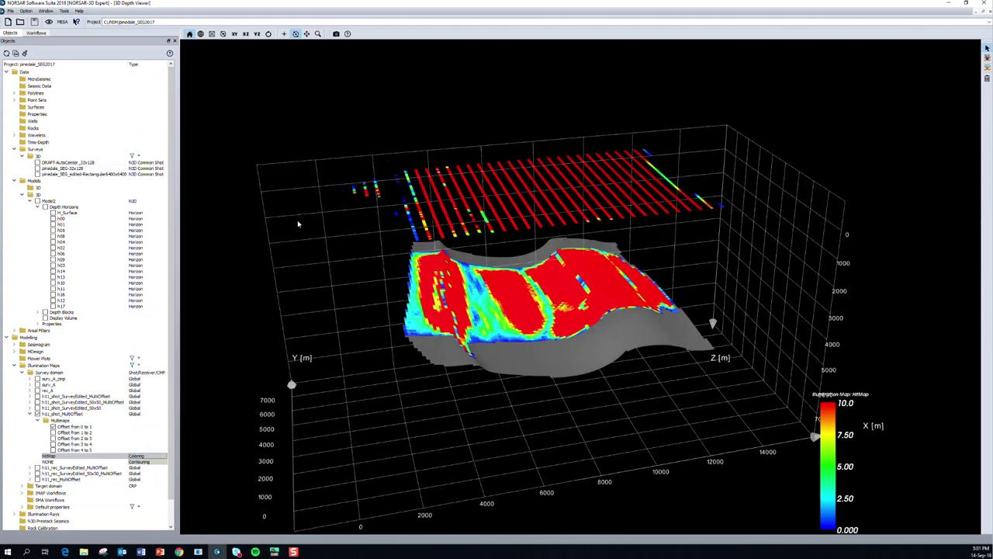
drag(300, 224, 475, 223)
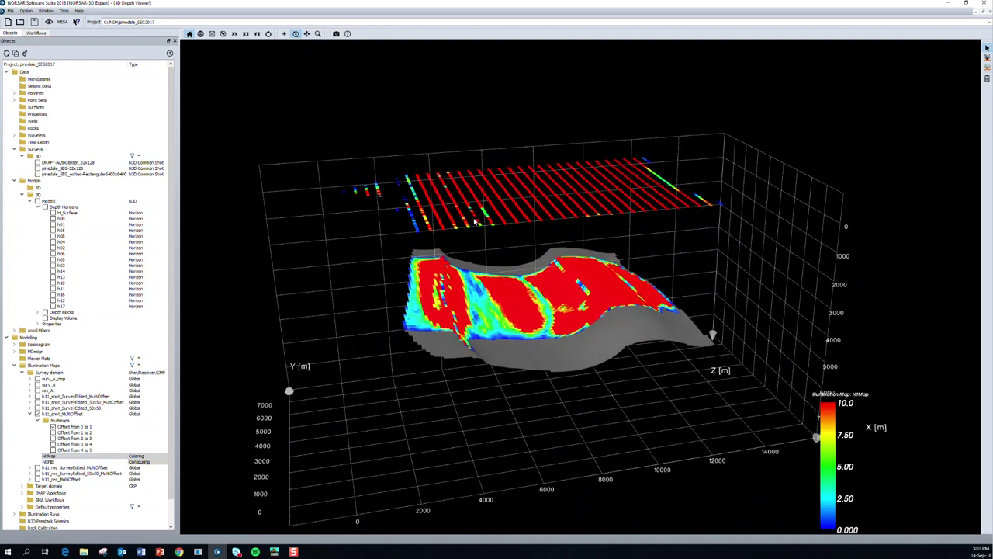
drag(610, 240, 607, 322)
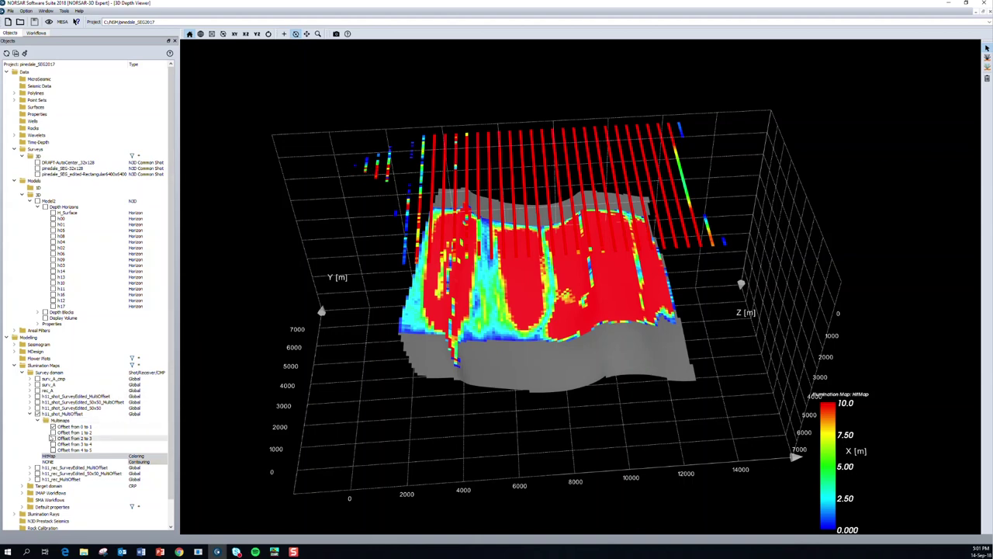
- Add offset ranges 1–2, 2–3, 3–4 and 4–5 to the shot-domain map
click(53, 432)
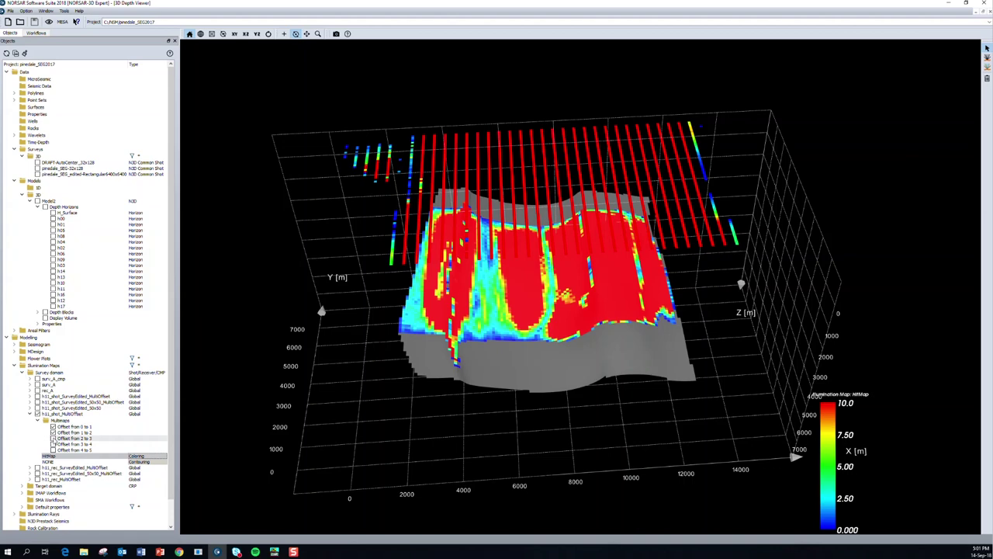
click(52, 439)
click(53, 444)
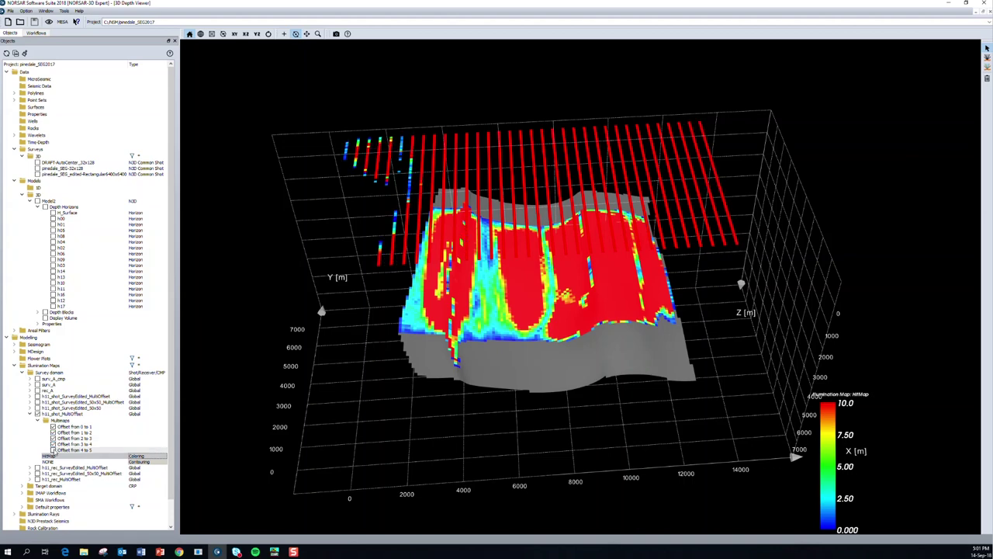
click(53, 450)
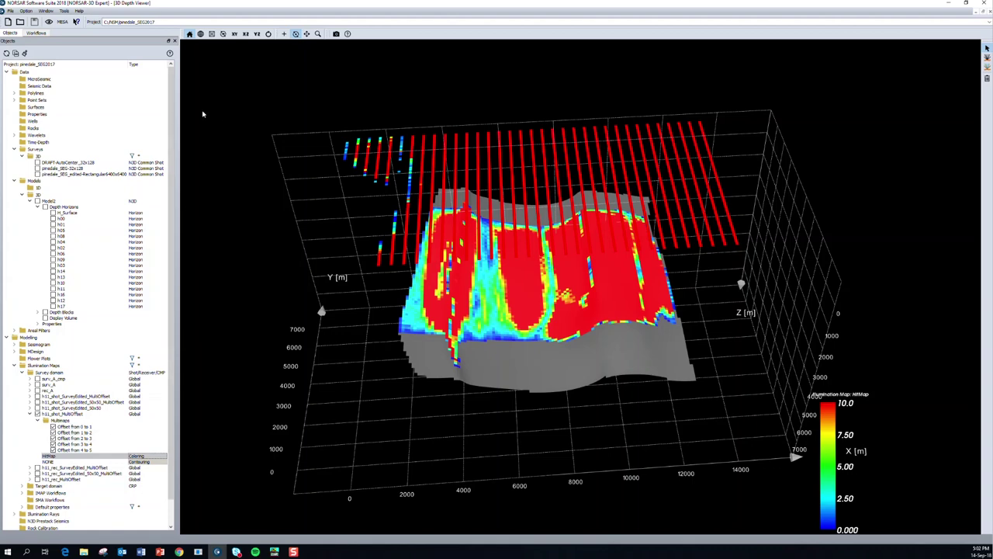
- Export the h11_shot_MultiOffset attribute maps from Survey Domain Workflows to MESA
click(64, 22)
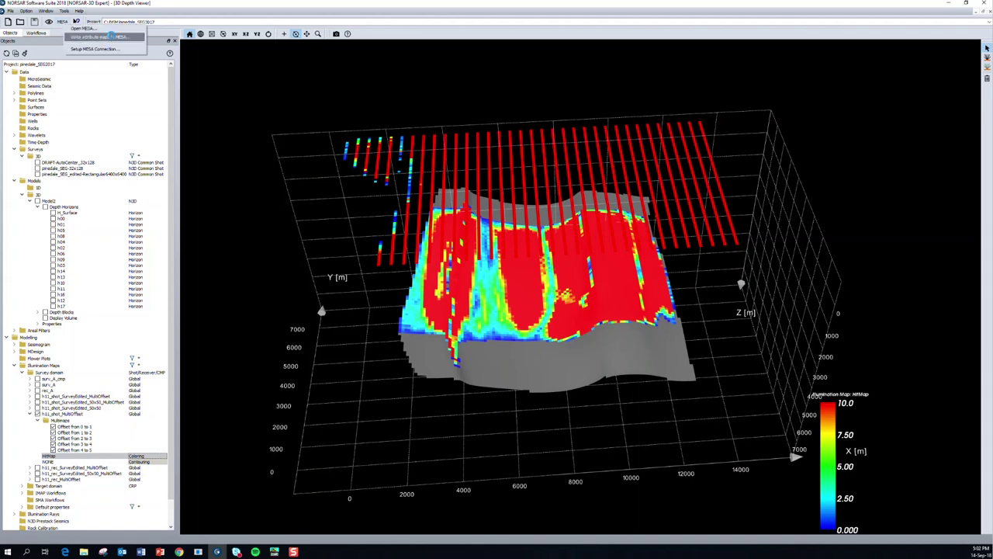
click(121, 39)
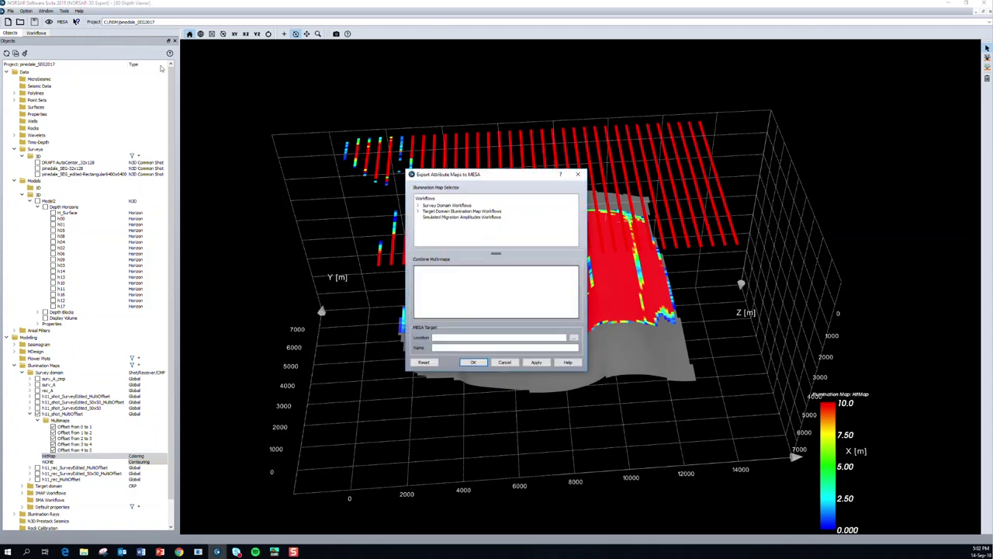
click(418, 205)
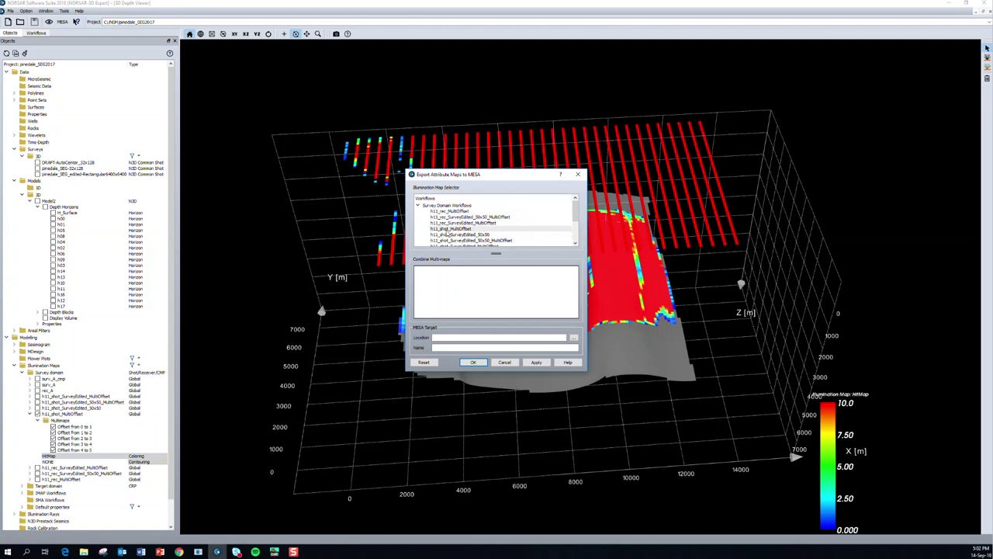
click(451, 229)
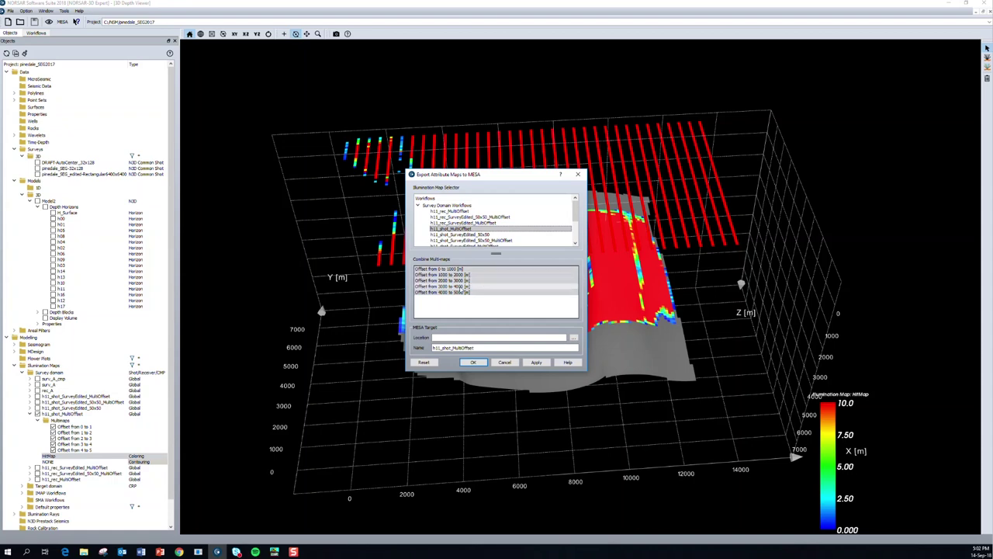
click(475, 364)
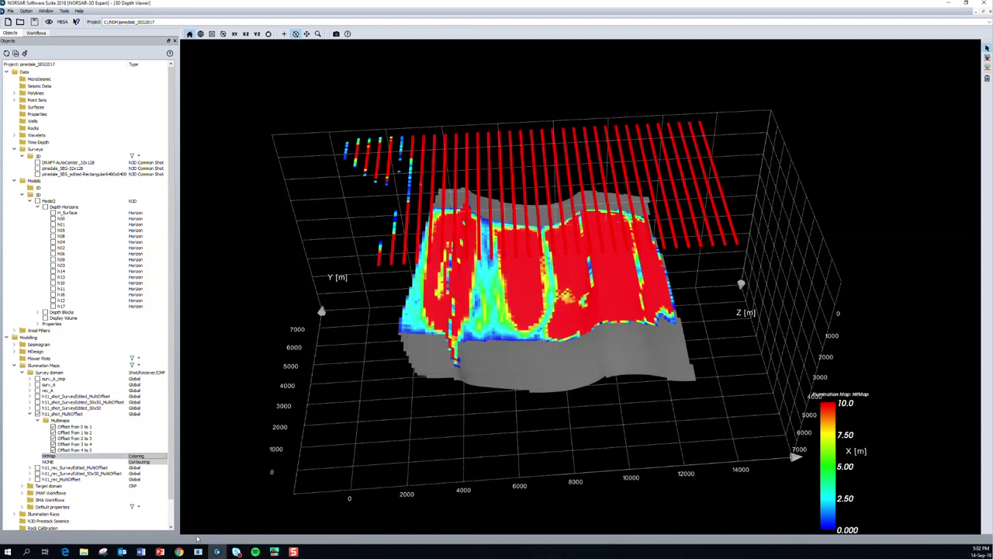
- Back in MESA Expert, close the NORSAR Connector and open Create NORSAR Attributes from Expert Attributes
click(275, 552)
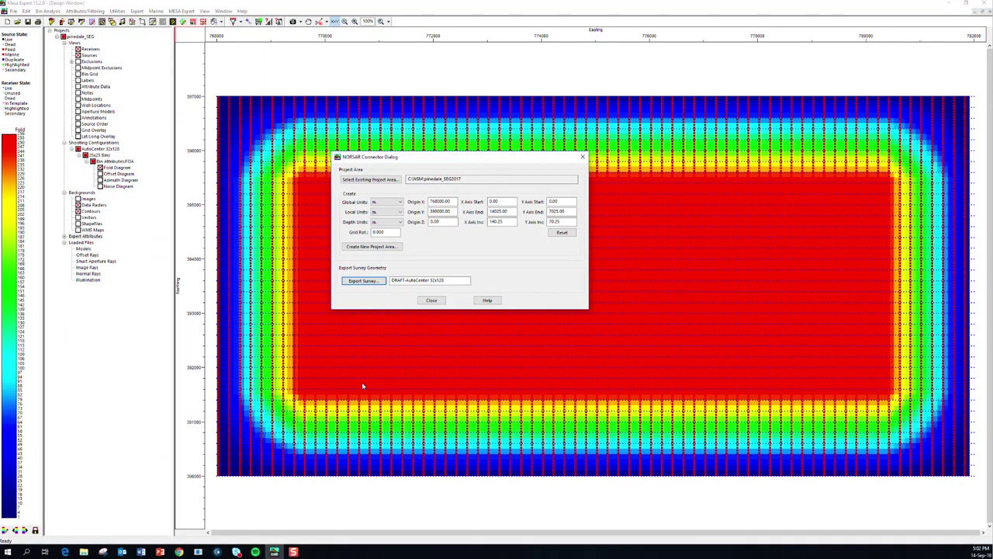
click(435, 301)
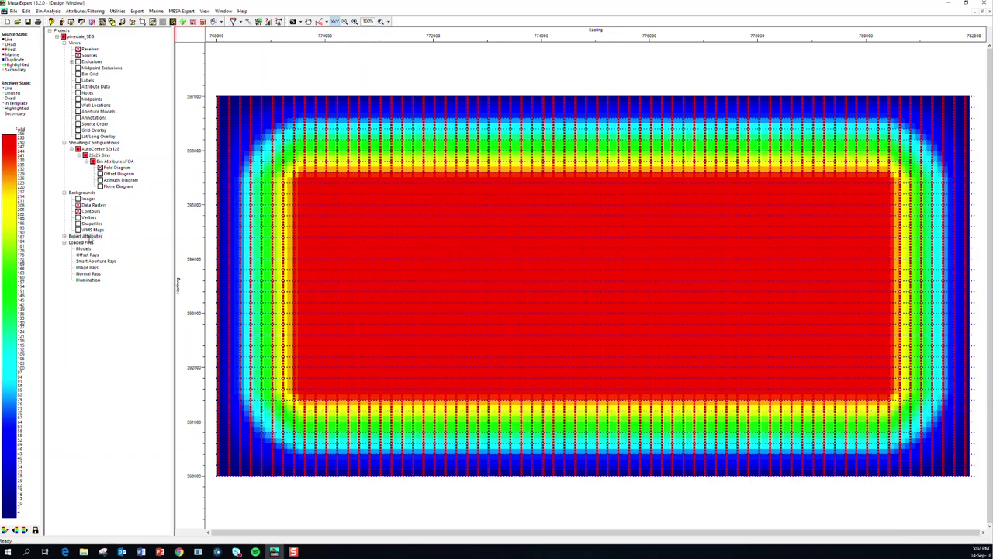
right_click(90, 237)
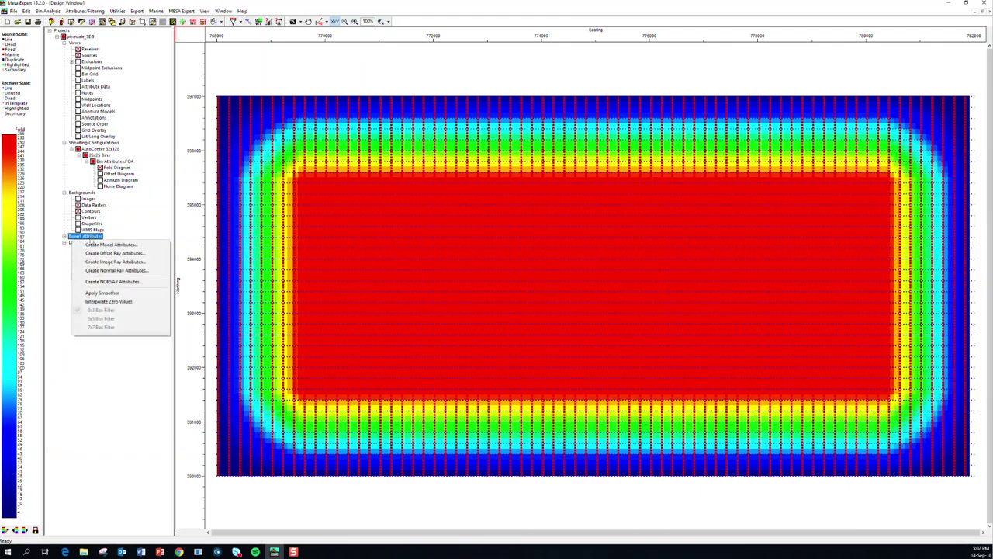
click(144, 283)
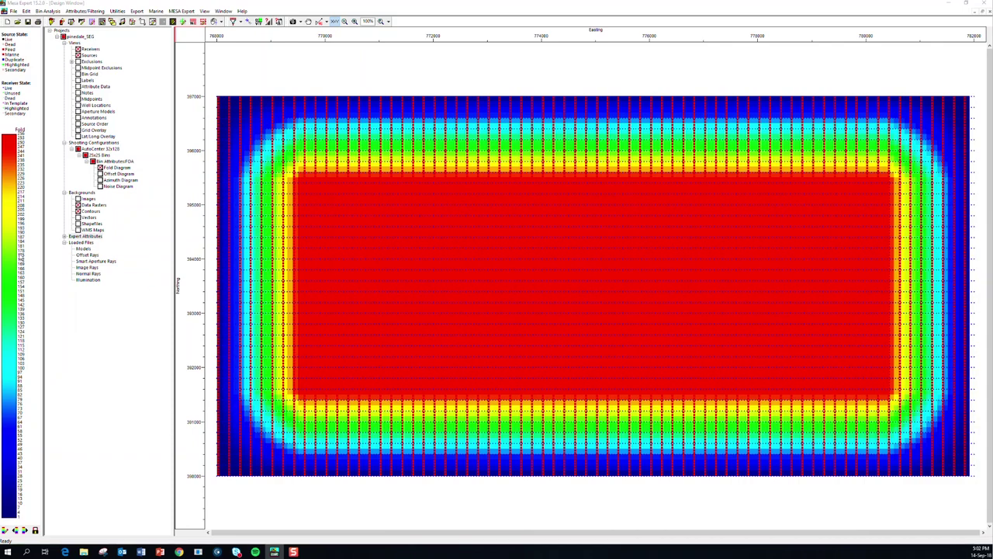
drag(94, 244, 413, 201)
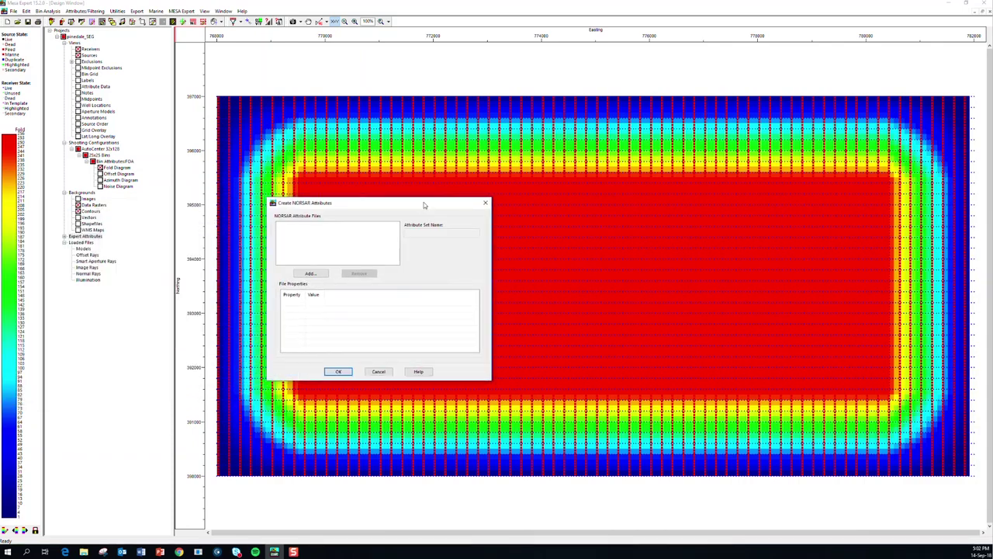
- Browse EXTDATA > MESA_ATTRIBUTES to h06_rec.attr, then cancel both the file browser and the attributes dialog
click(321, 274)
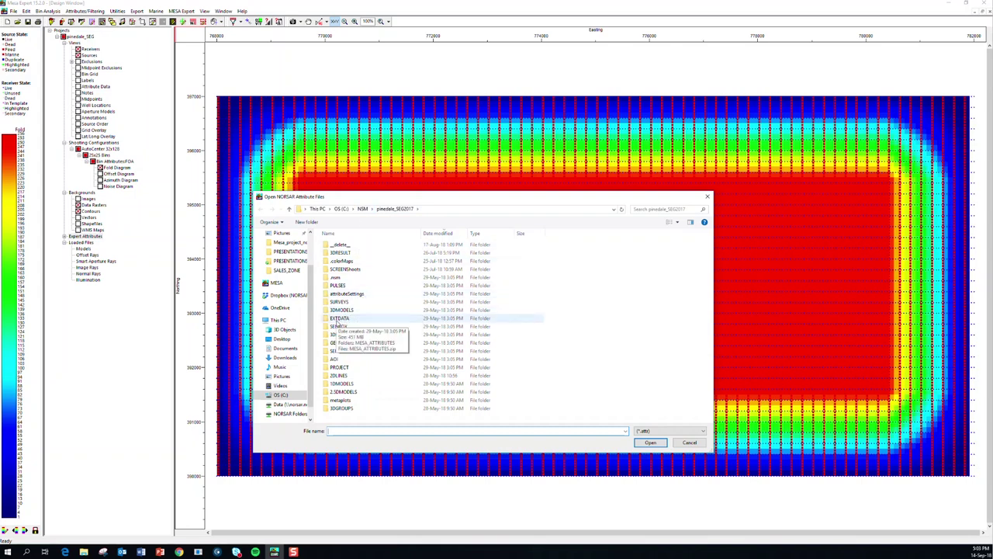
double_click(337, 321)
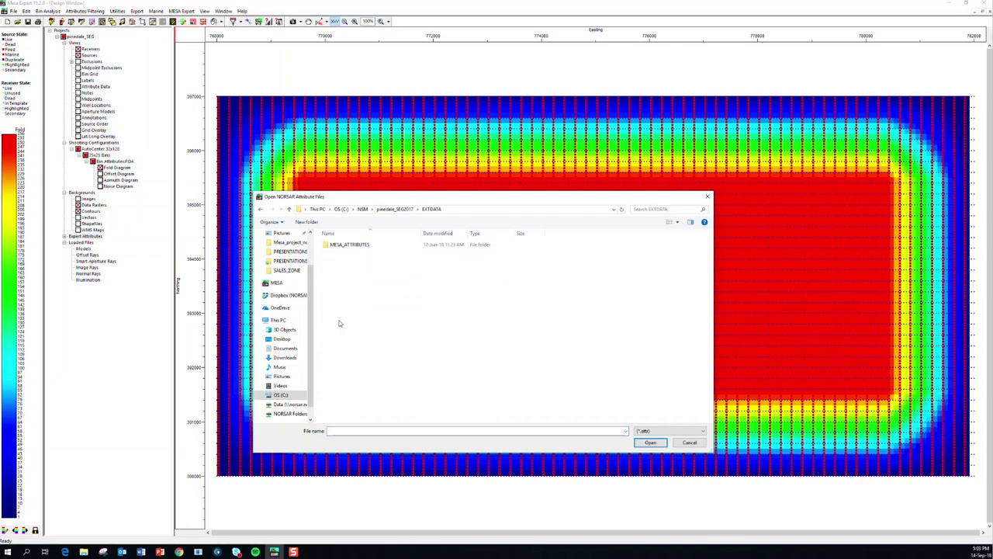
double_click(347, 245)
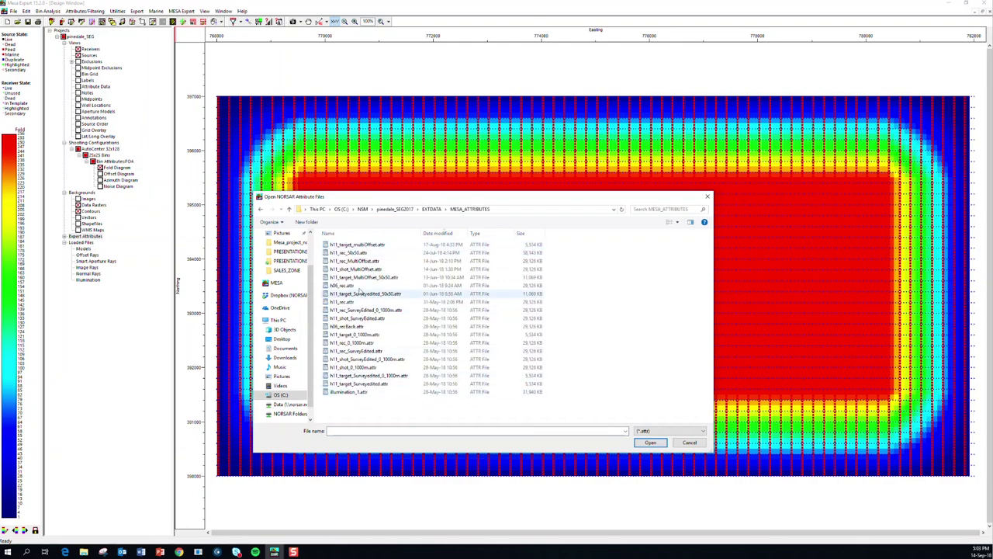
click(359, 286)
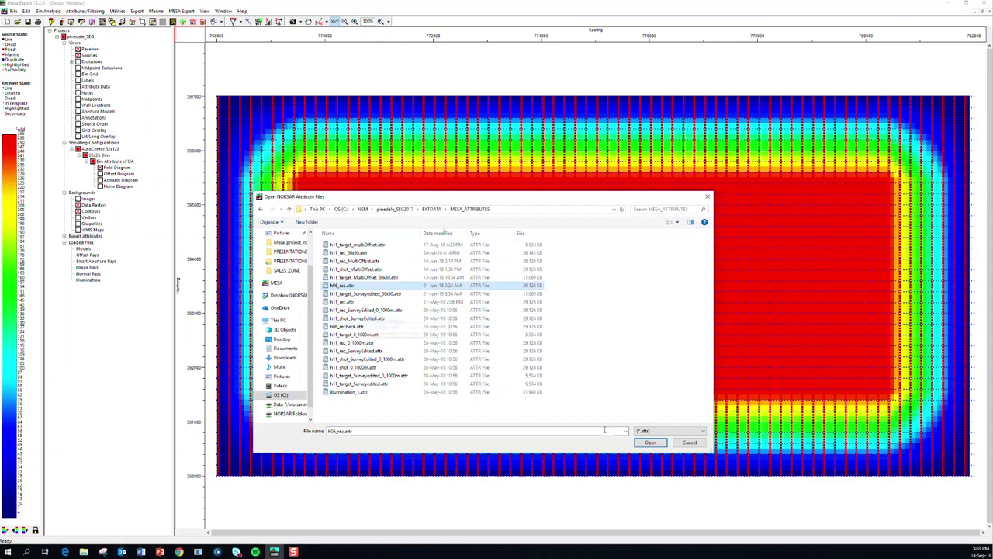
click(679, 444)
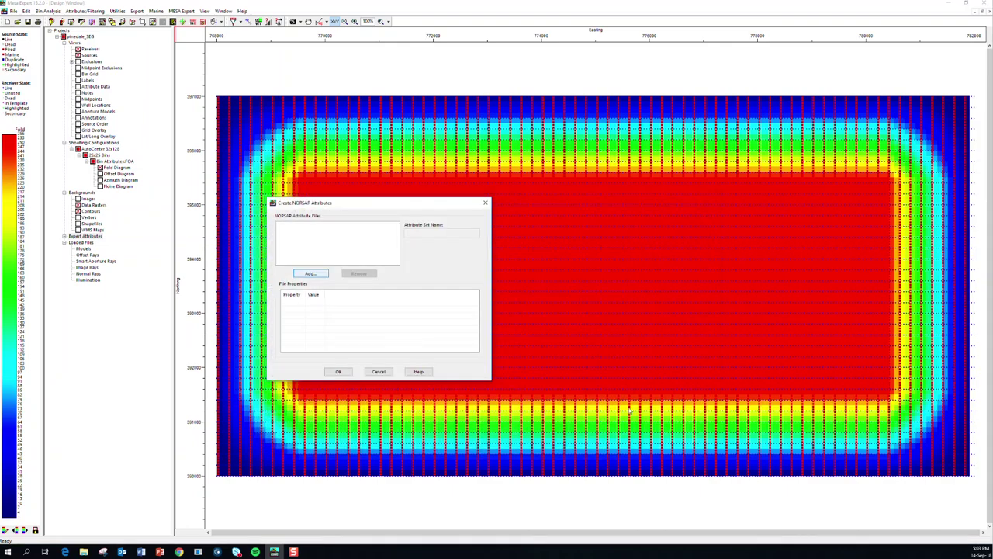
click(380, 372)
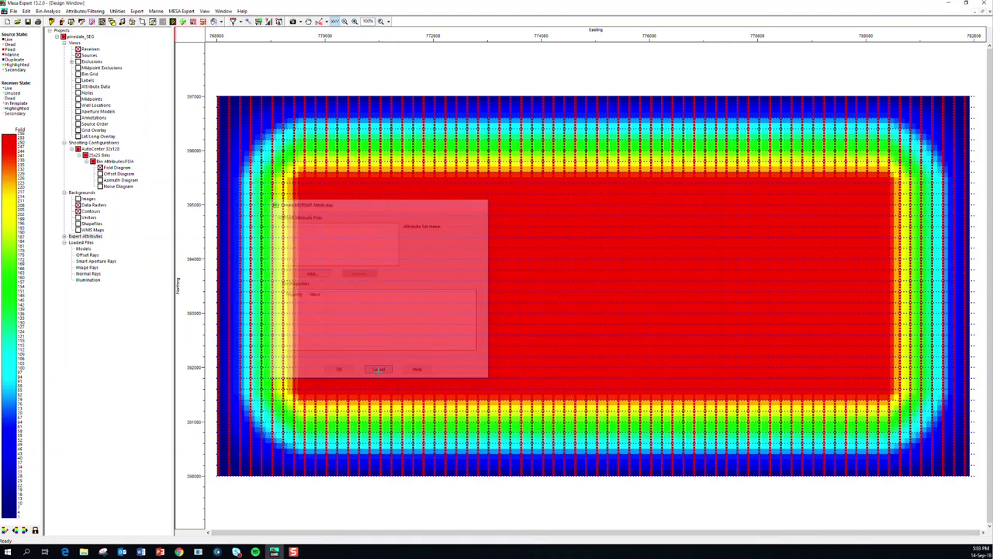
- Display the h11_rec_50x50 expert attribute as a HitMap on the map
click(65, 237)
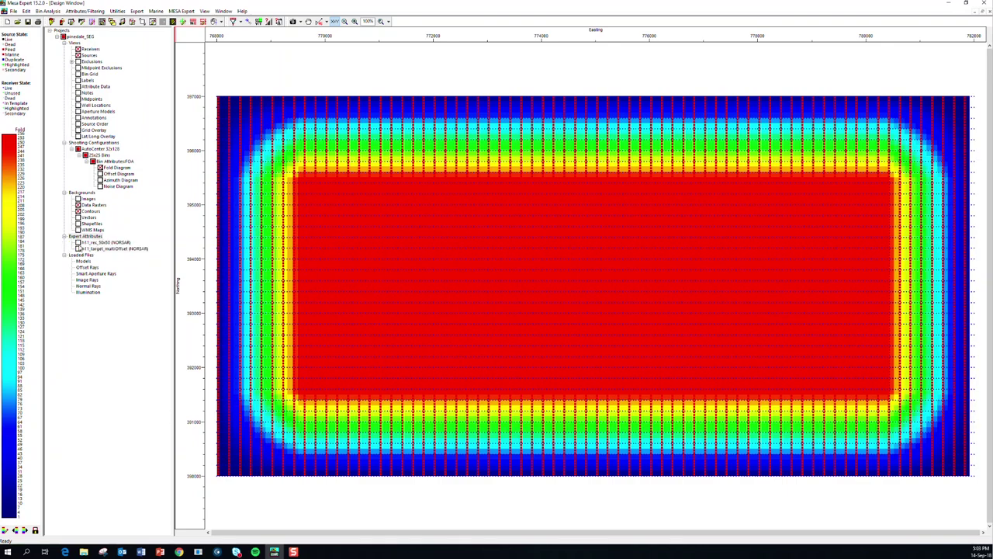
click(78, 243)
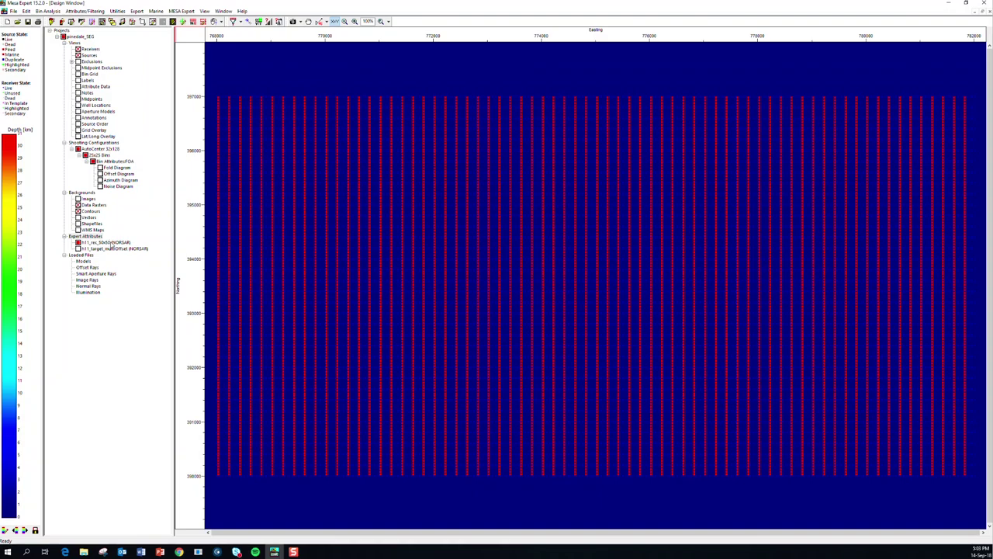
right_click(112, 246)
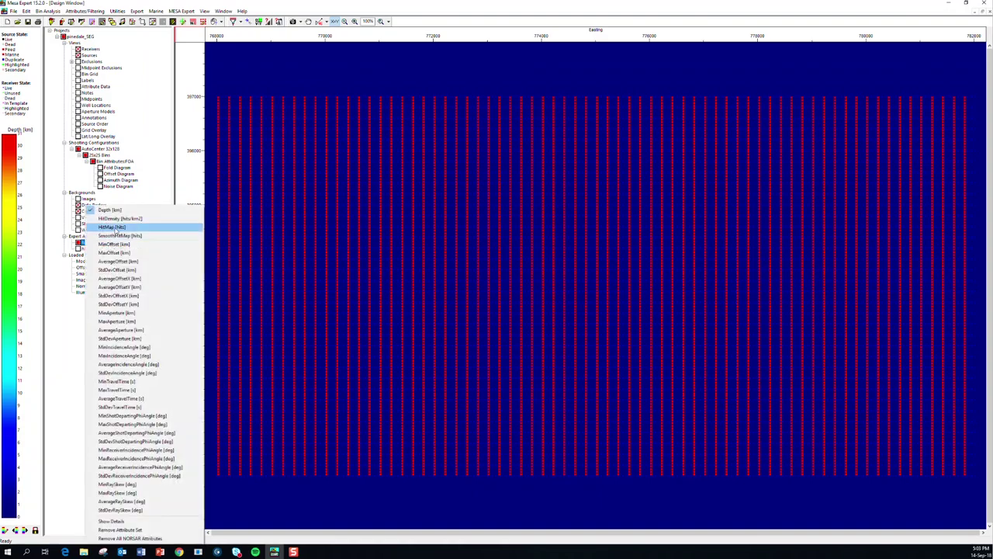
click(115, 228)
right_click(115, 246)
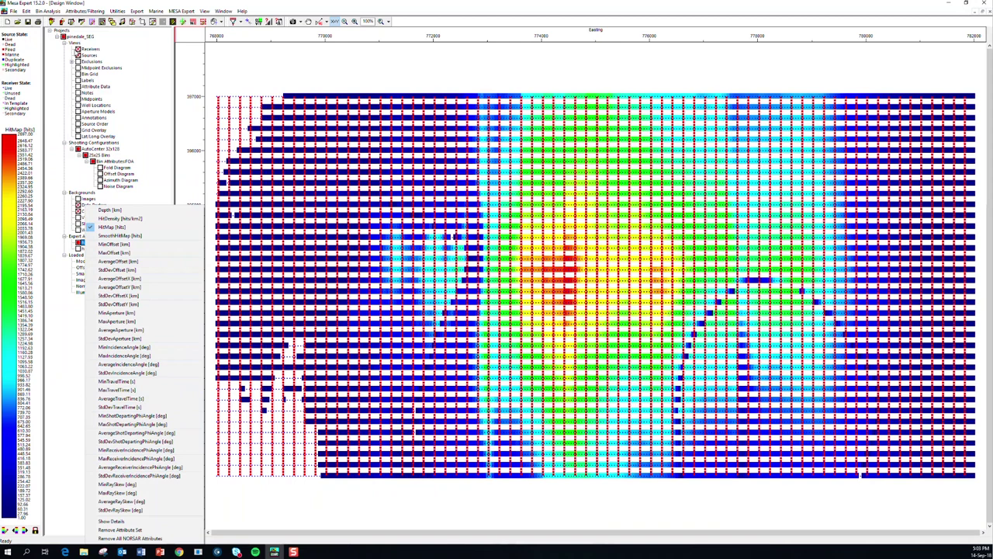
click(77, 50)
- Hide the receiver lines and overlay the Exclusions roads and rivers
click(77, 49)
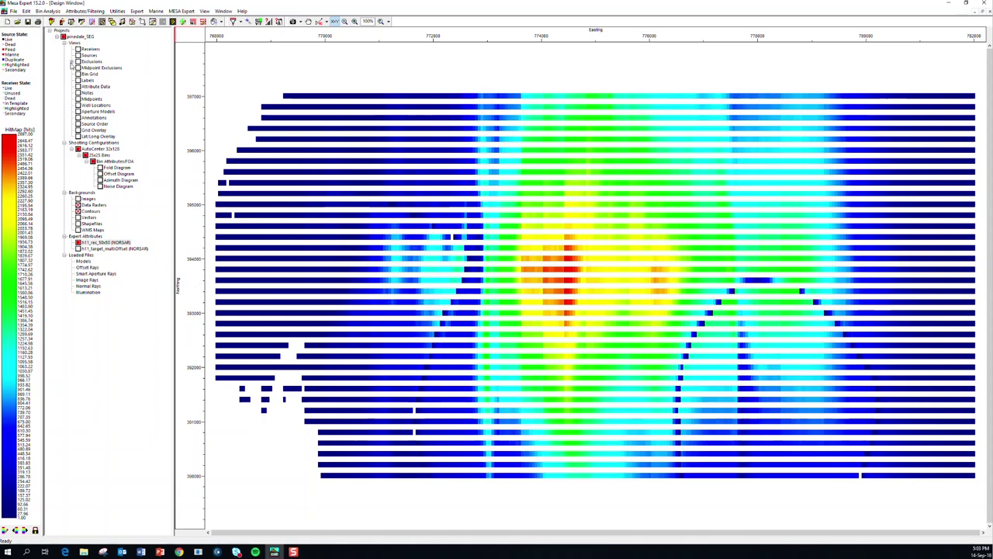
click(72, 62)
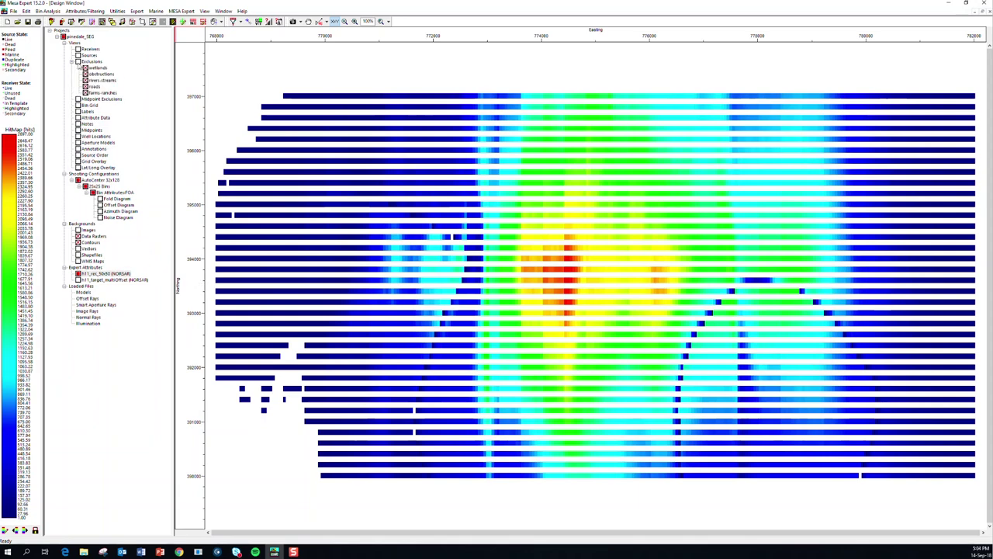
click(78, 61)
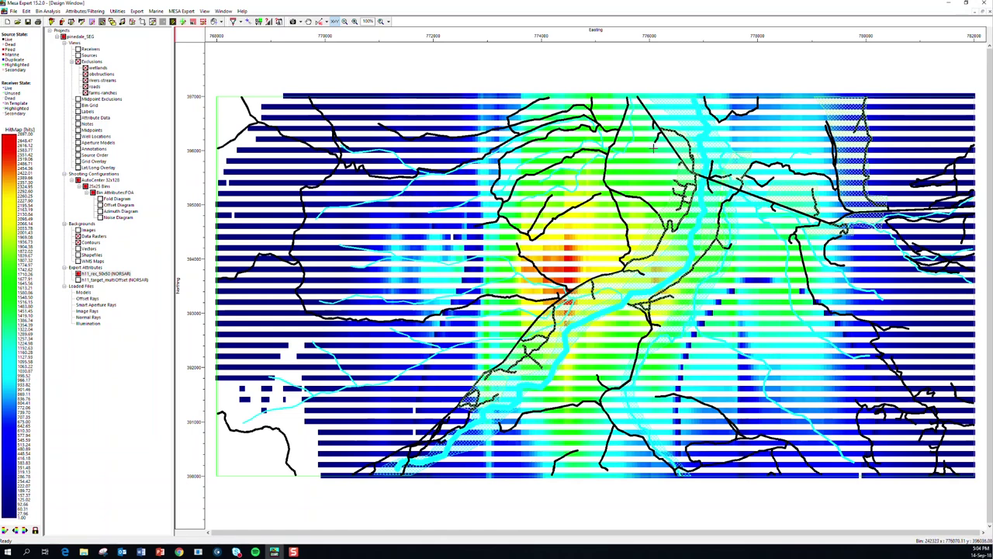
- Open pinedale_SEG_edited.mesa, discarding unsaved changes to the current project
click(11, 12)
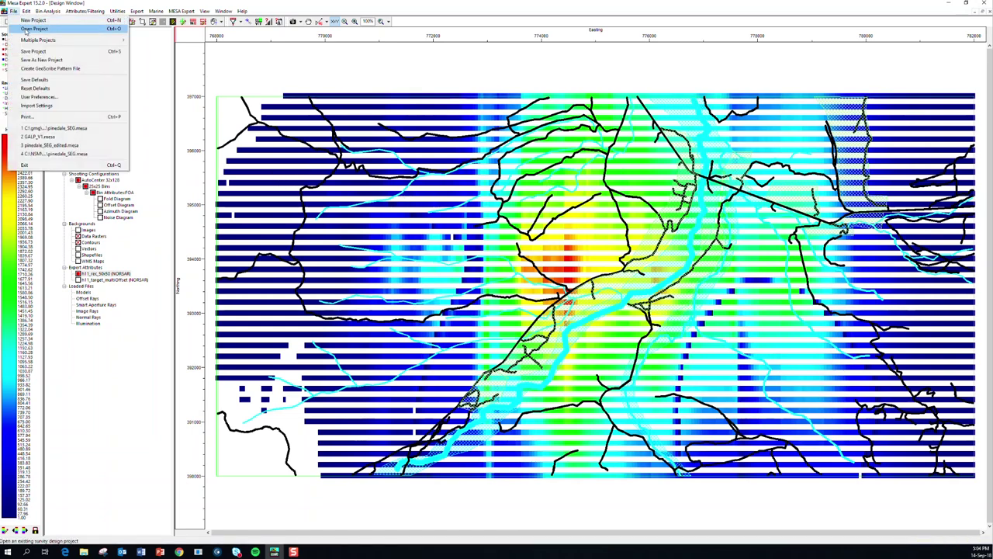
click(26, 29)
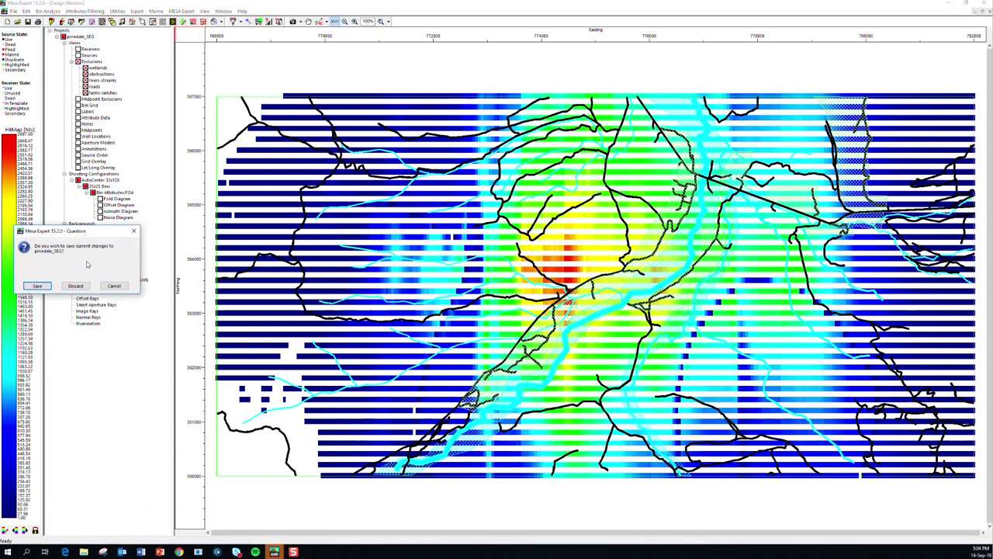
click(72, 285)
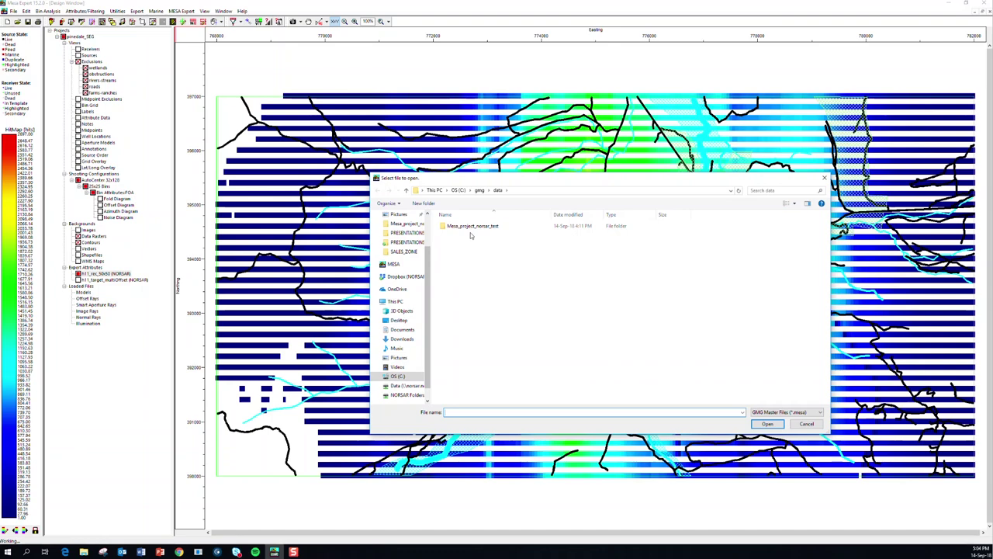
click(479, 234)
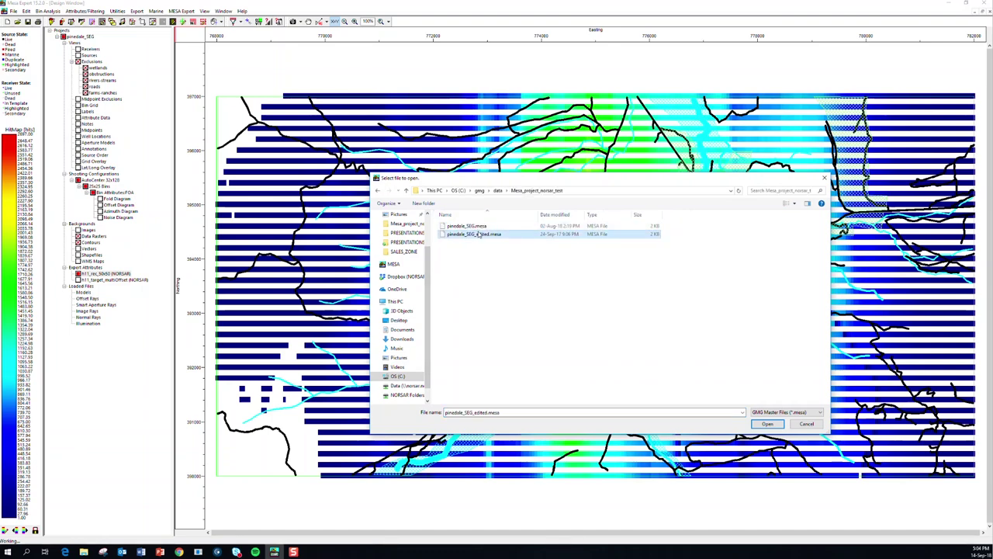
click(768, 424)
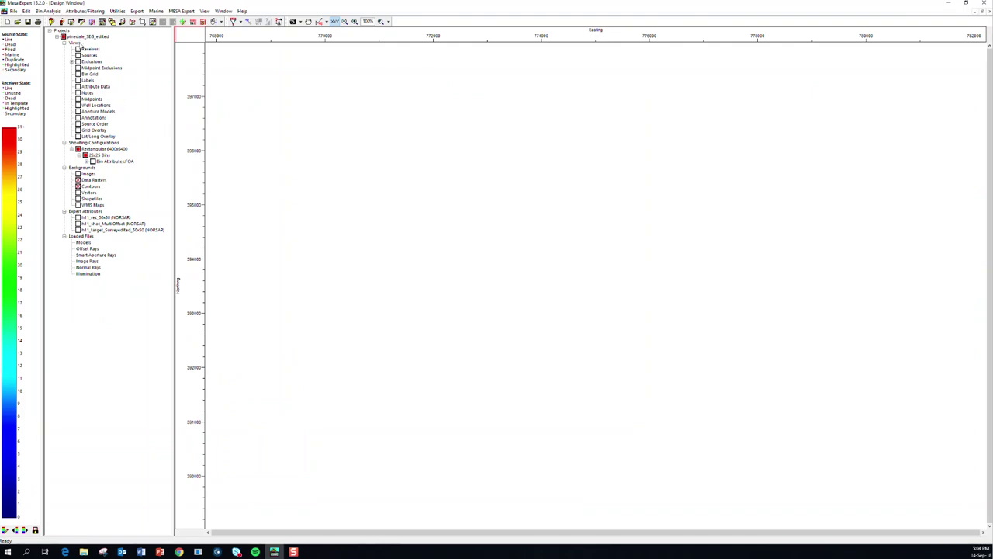
- Show the edited survey's Receivers and Sources point lines
click(77, 49)
click(77, 55)
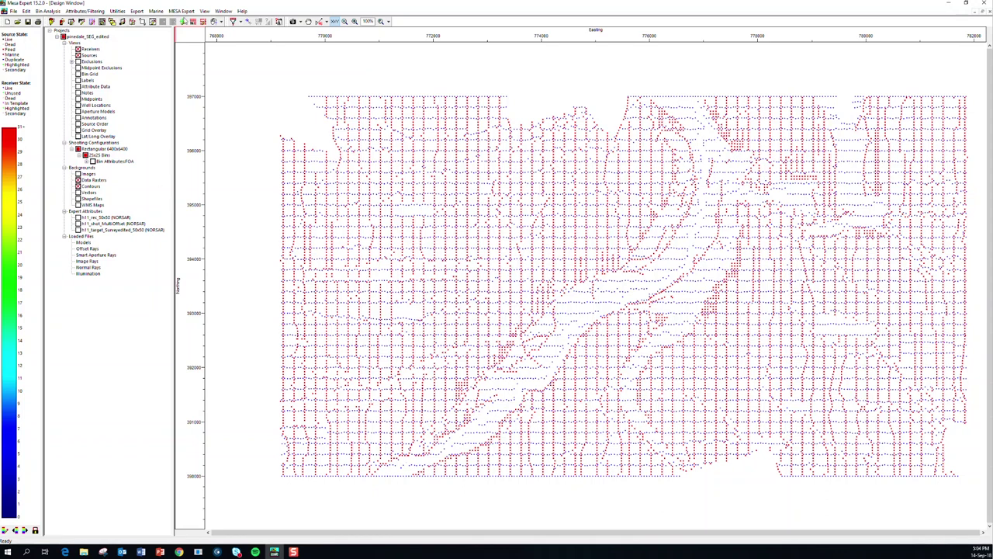
click(181, 10)
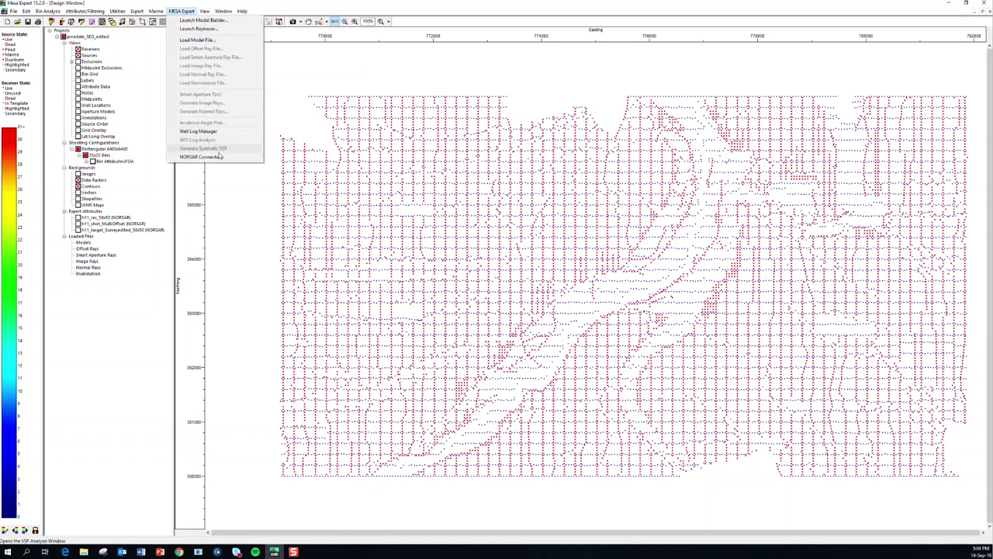
- Set the NORSAR Connector's existing project area to C:\NSM\pinedale_SEG2017
click(217, 157)
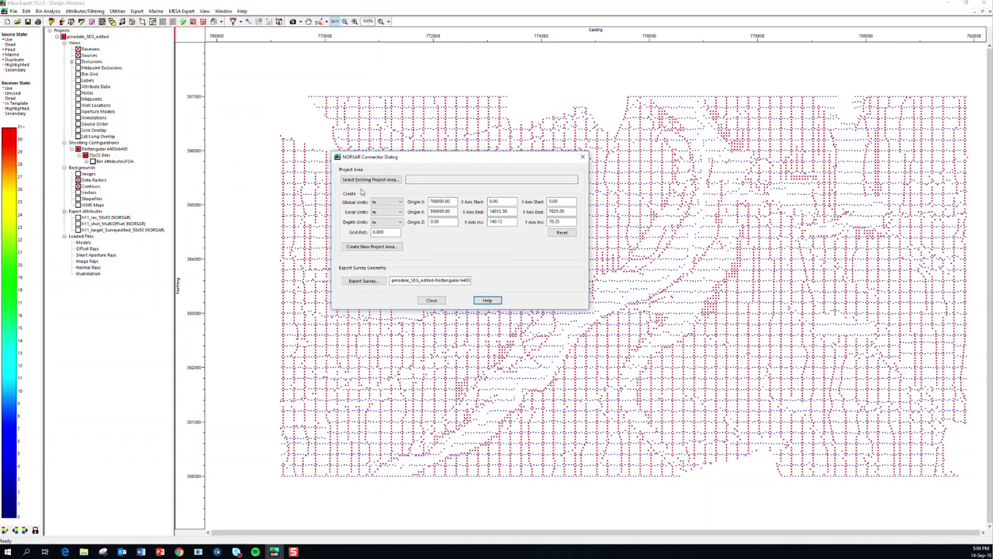
click(371, 179)
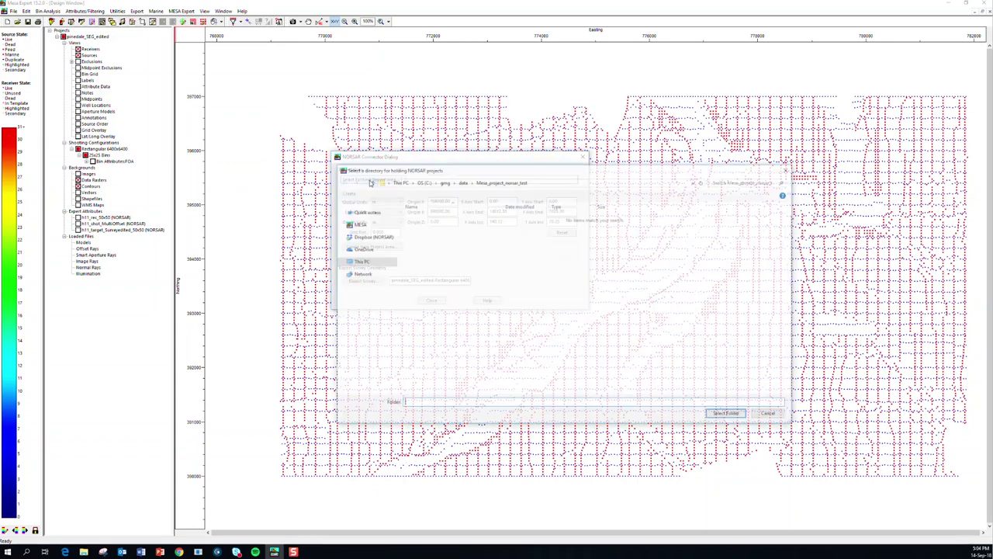
click(426, 183)
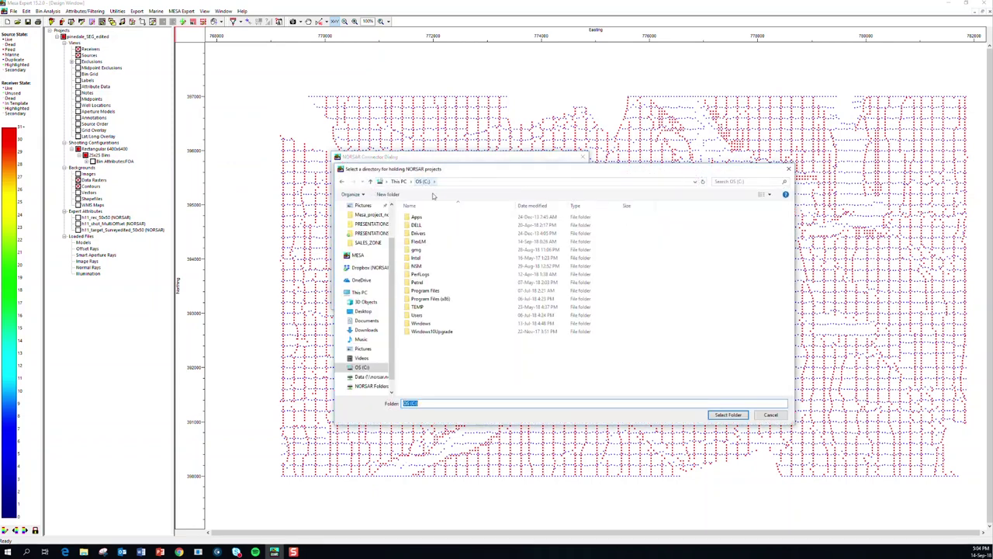
double_click(423, 267)
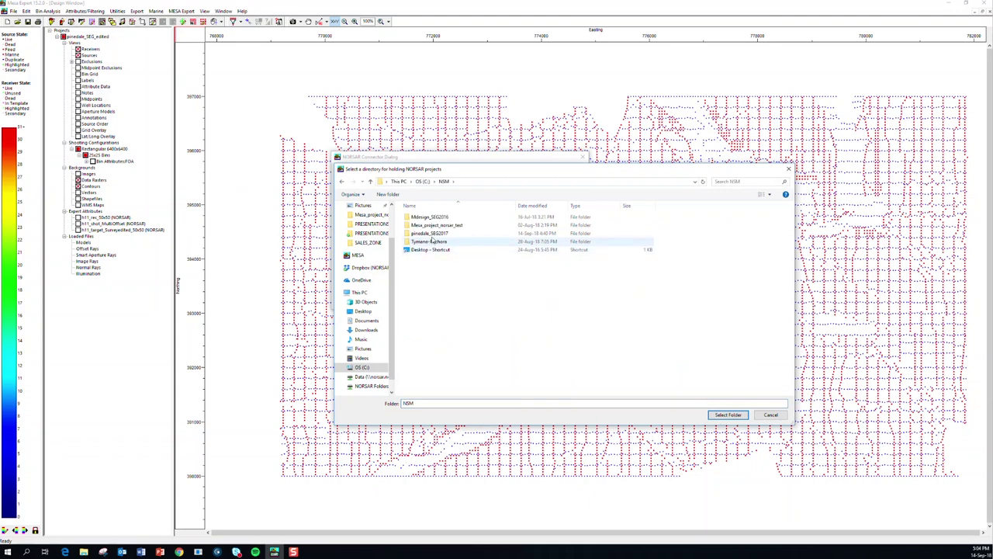
click(430, 234)
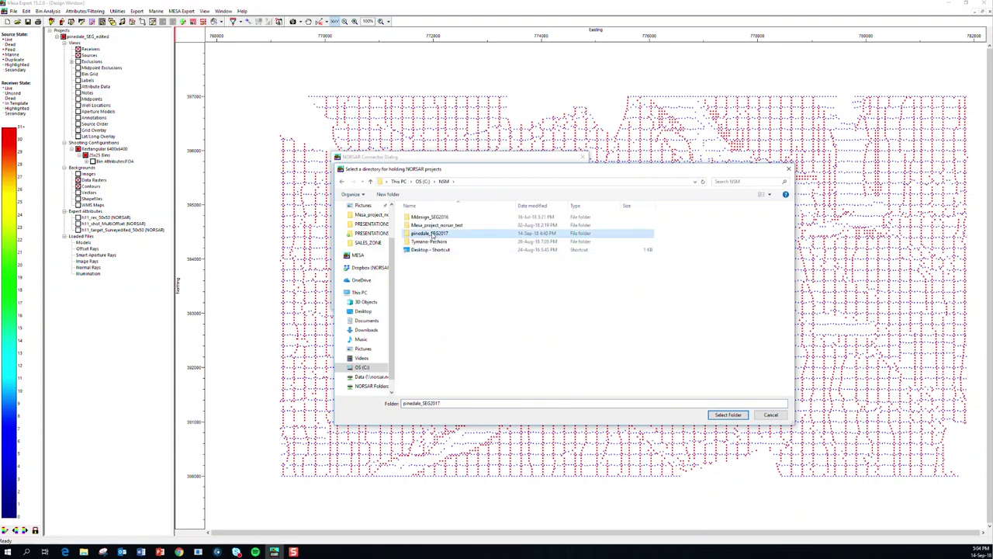
click(728, 416)
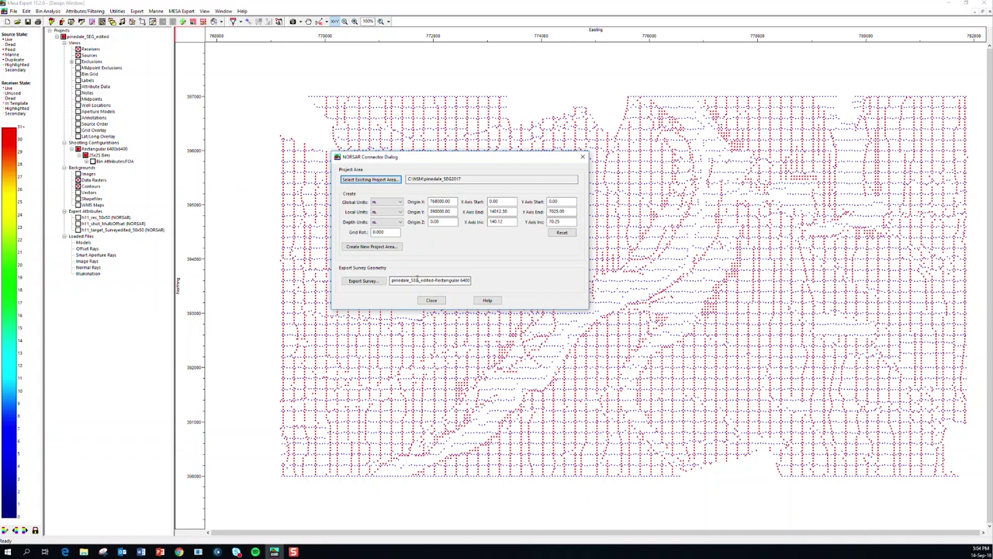
- Rename the survey to EDITED-Rectangular 6400x6400 and export it to NORSAR
drag(420, 280, 390, 282)
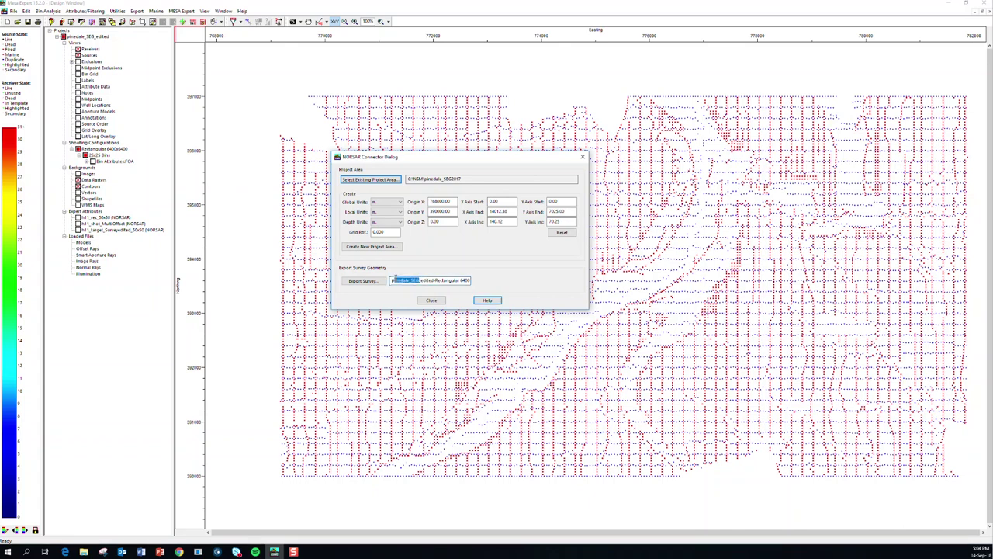
key(BackSpace)
key(Delete)
key(Delete)
key(Delete)
key(Delete)
key(Delete)
key(Delete)
key(Delete)
text(Ed)
key(BackSpace)
text(DITED)
click(365, 281)
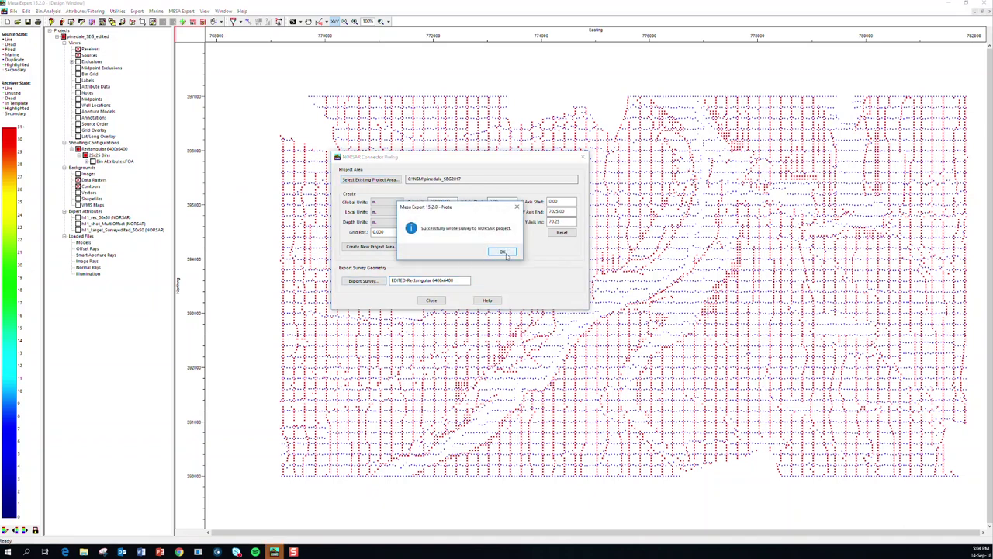
click(503, 253)
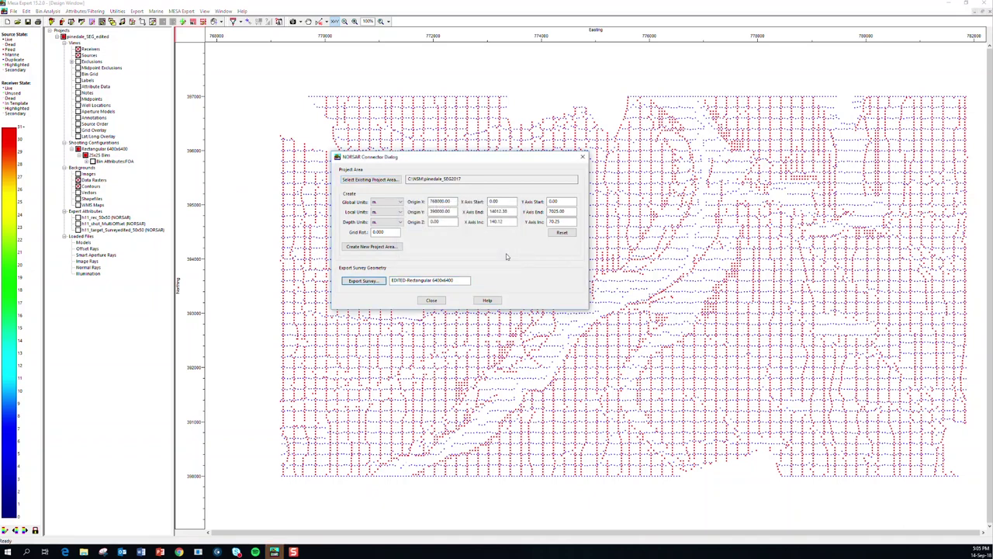
click(219, 551)
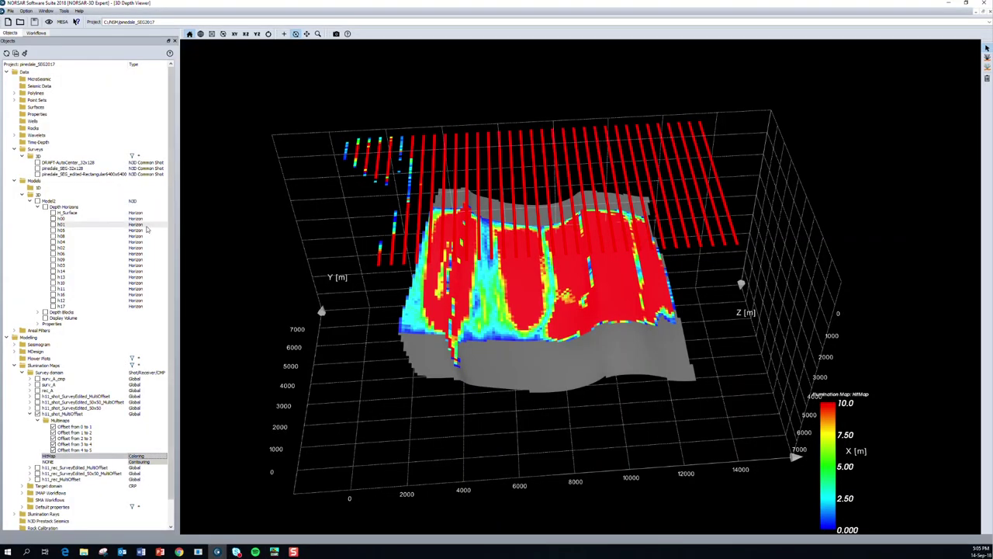
- Refresh NORSAR-3D's surveys, show EDITED-Rectangular_6400x6400 and hide the red shot multi-offset lines
click(57, 174)
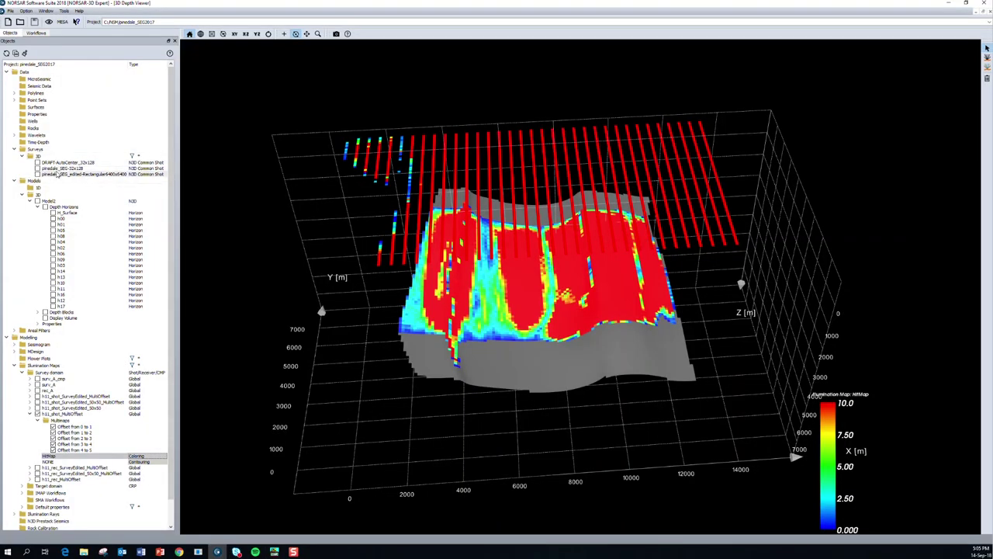
click(6, 53)
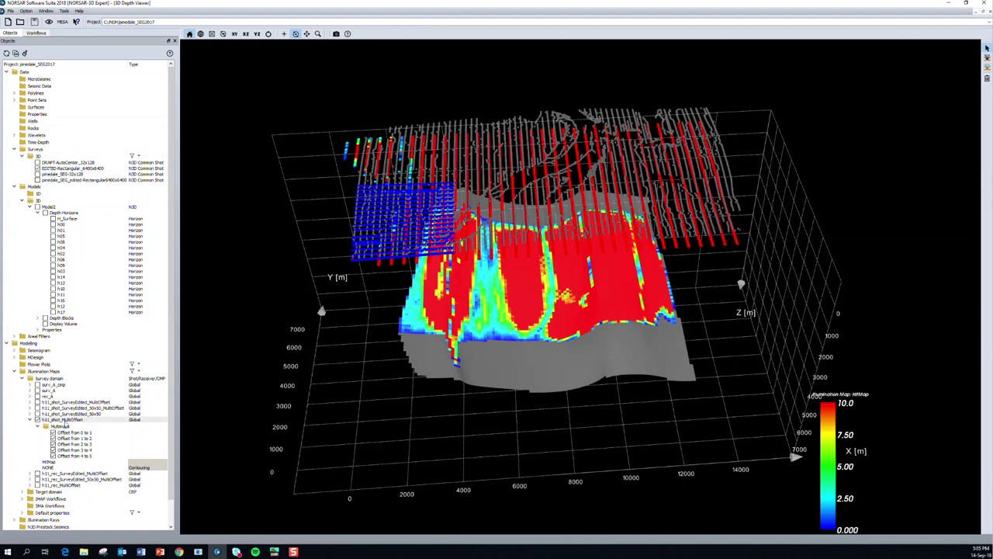
click(38, 420)
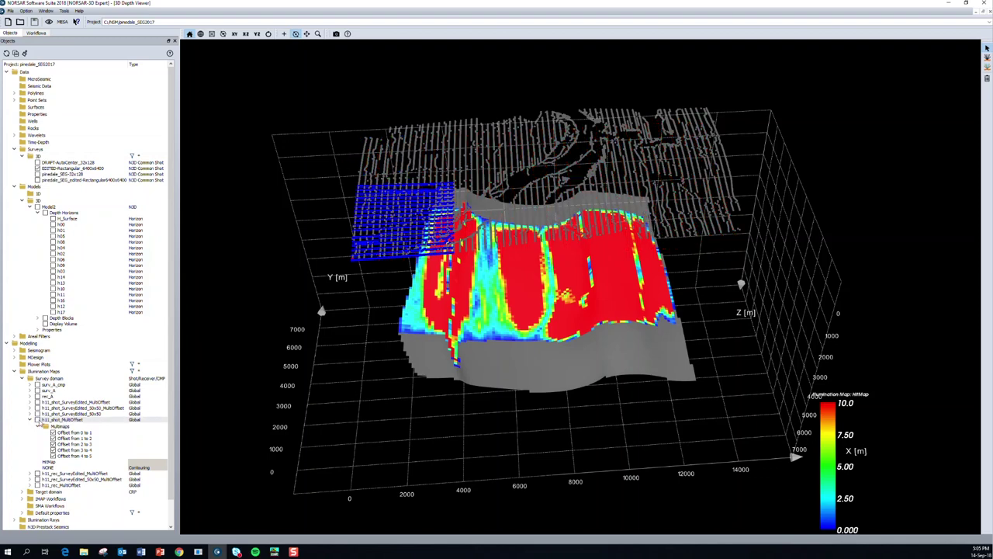
mouse_move(409, 325)
mouse_down()
mouse_move(406, 356)
mouse_move(400, 316)
mouse_up()
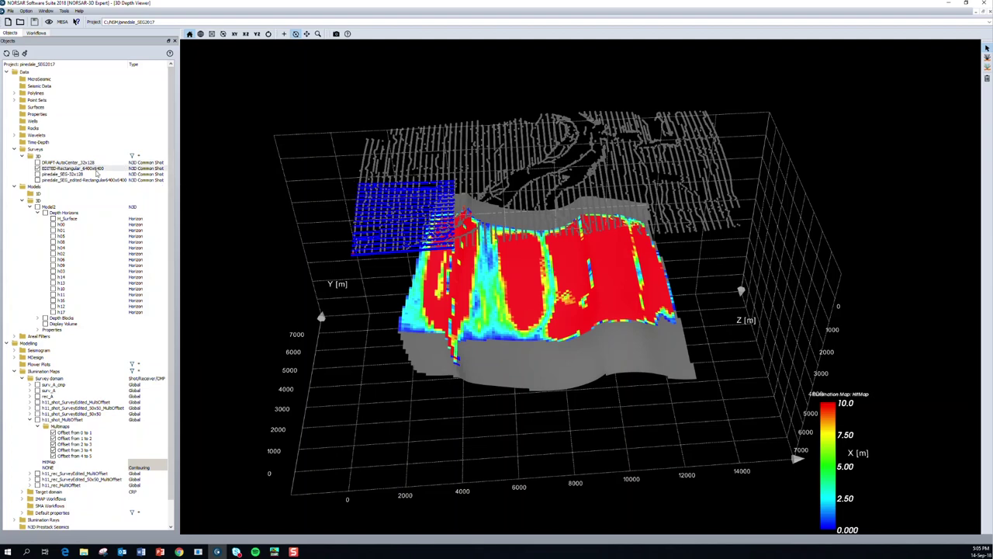
- Collapse Models > 3D, briefly toggle the SurveyEdited shot multimaps, and expand Target domain maps
click(22, 200)
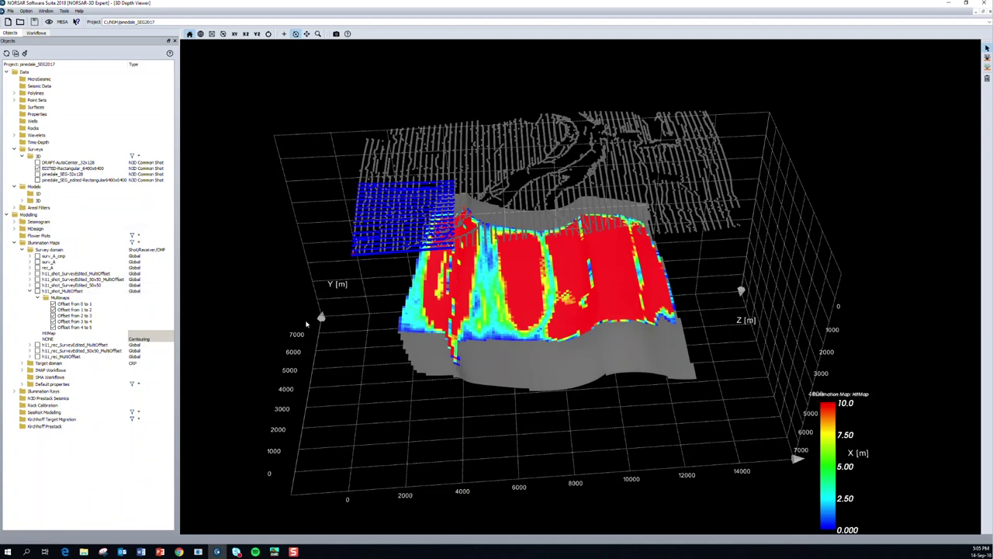
drag(308, 325, 308, 278)
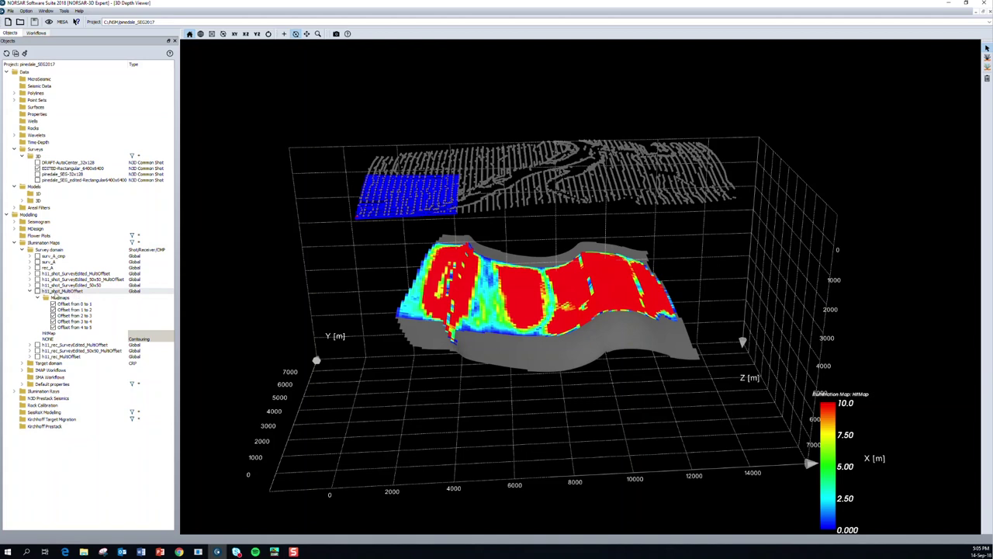
click(30, 273)
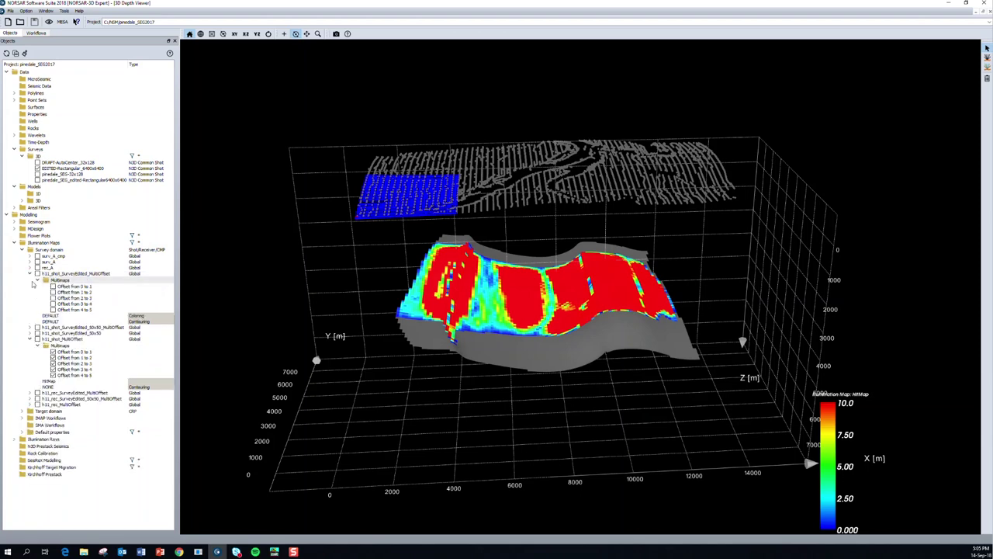
click(53, 287)
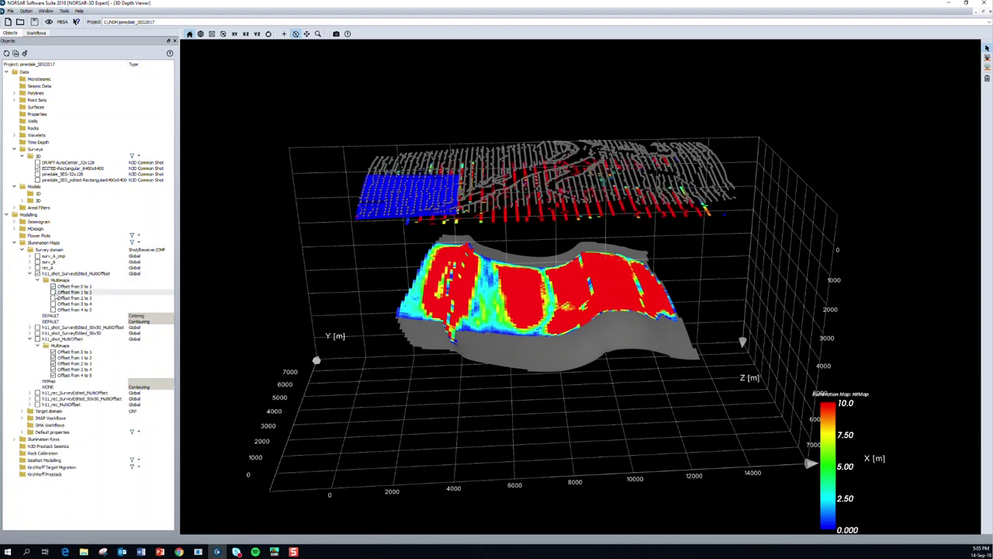
click(52, 293)
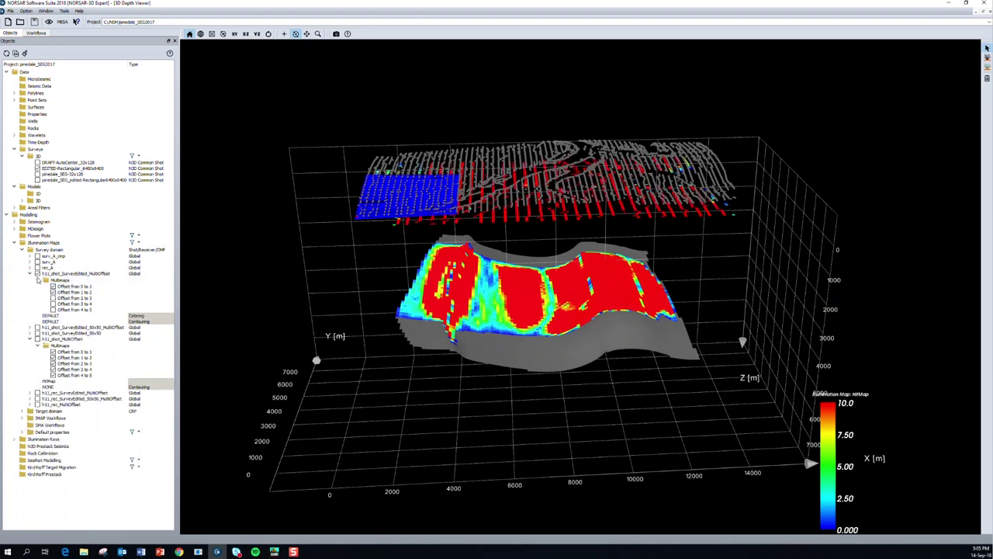
click(38, 280)
click(37, 274)
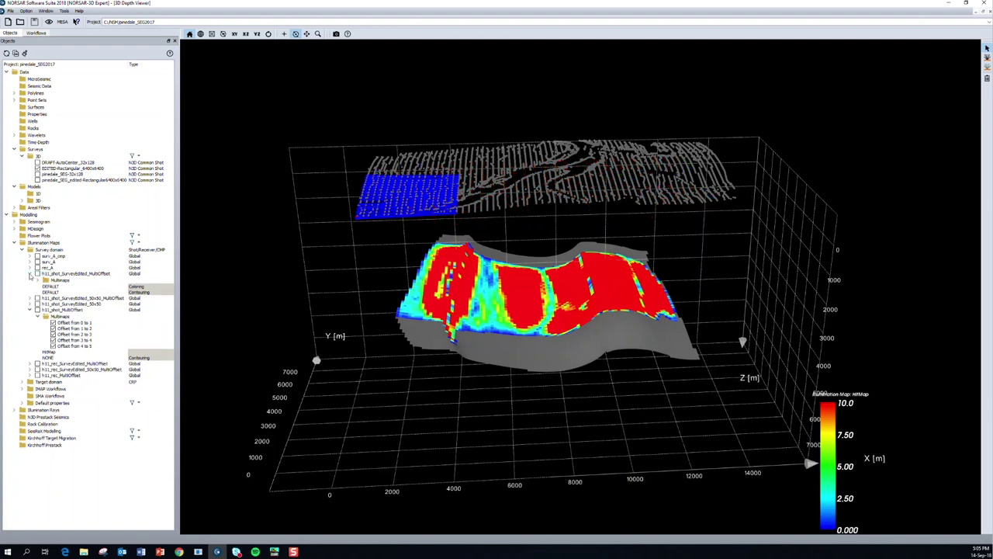
click(30, 274)
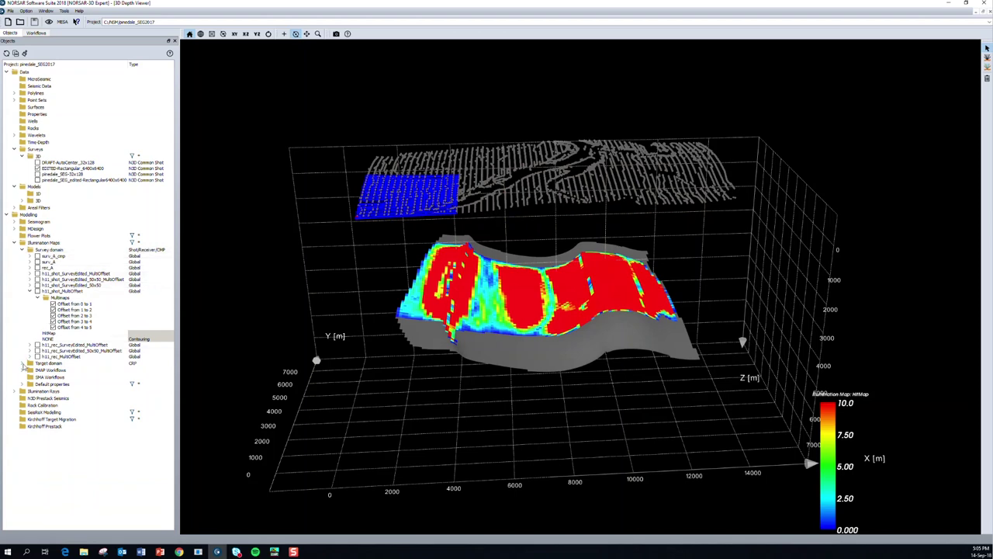
click(22, 364)
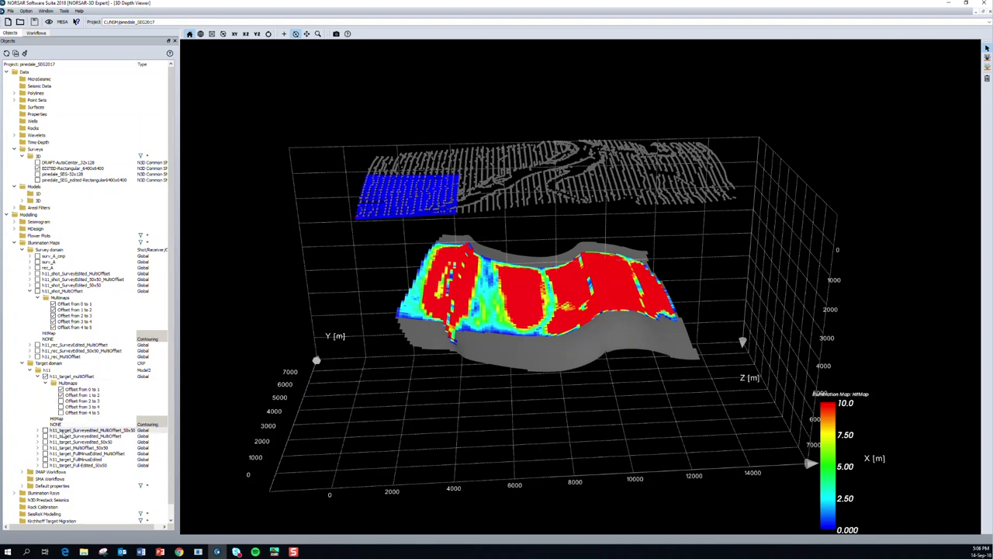
- Show the h11_target_Surveyedited_MultiOffset_50x50 offset hit maps on horizon h11
click(38, 430)
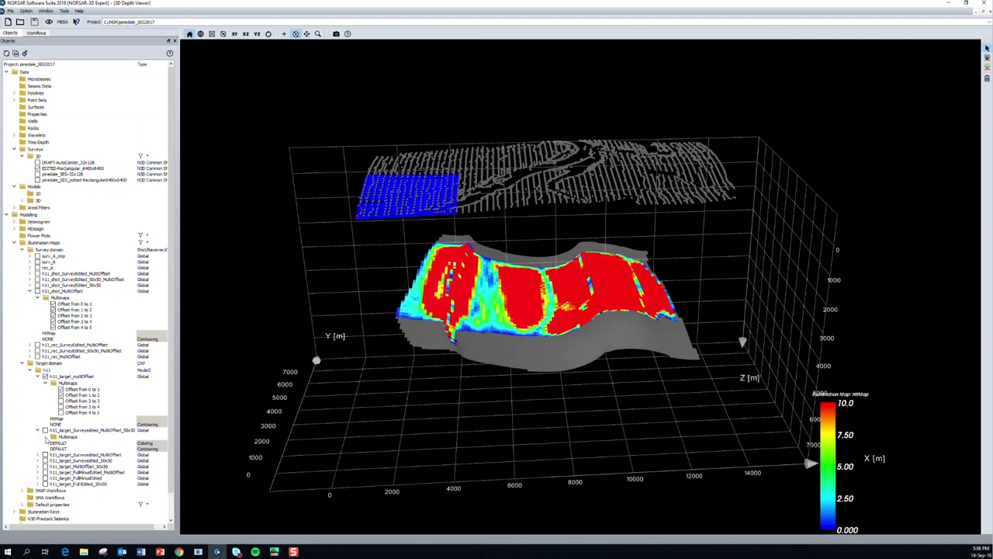
click(46, 437)
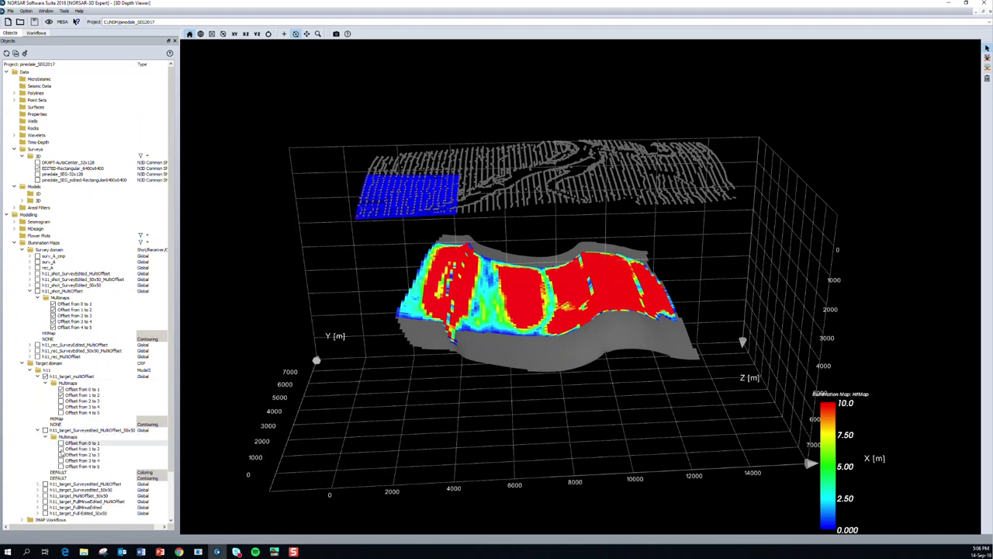
click(61, 448)
click(62, 450)
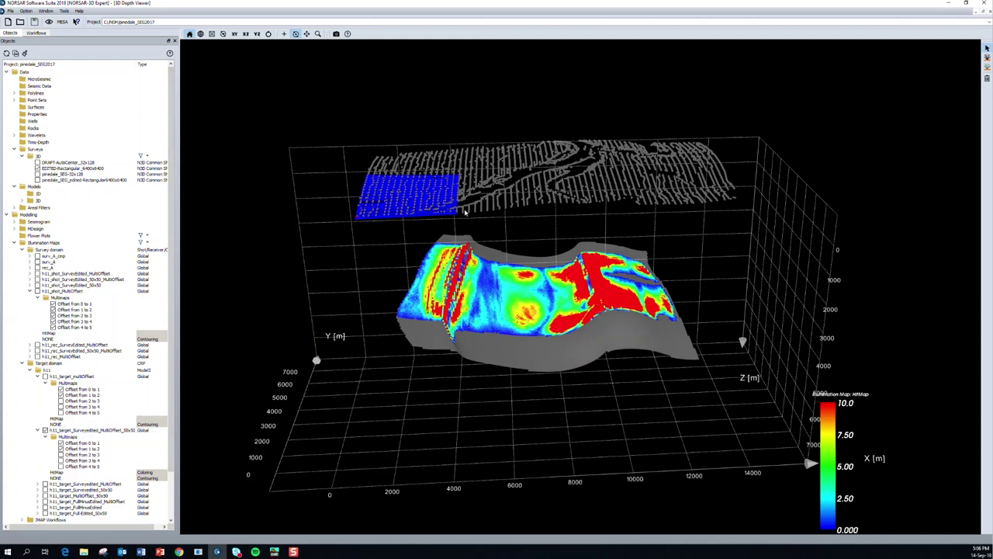
drag(570, 309, 571, 334)
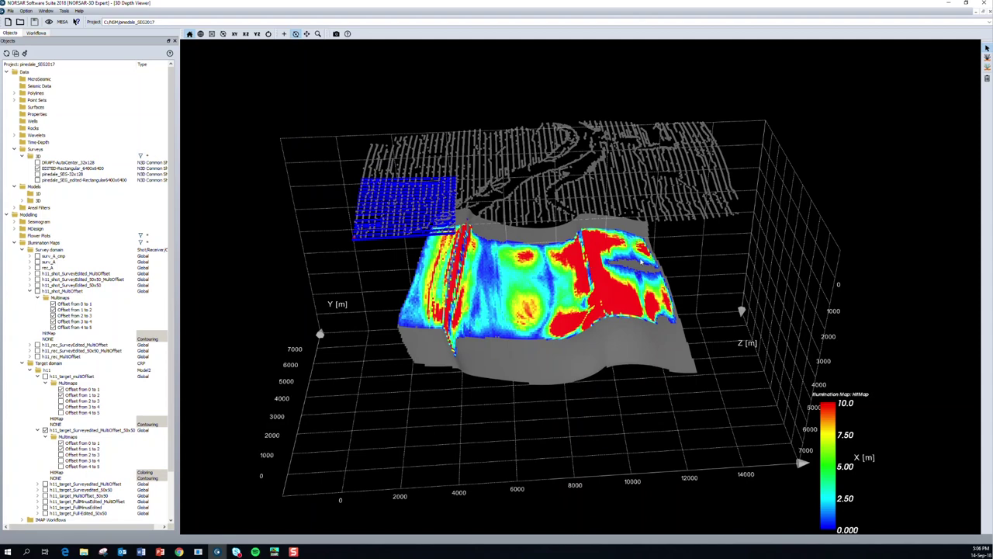
- Switch h11 to the original h11_target_multiOffset hit map, then back to the edited one
click(47, 377)
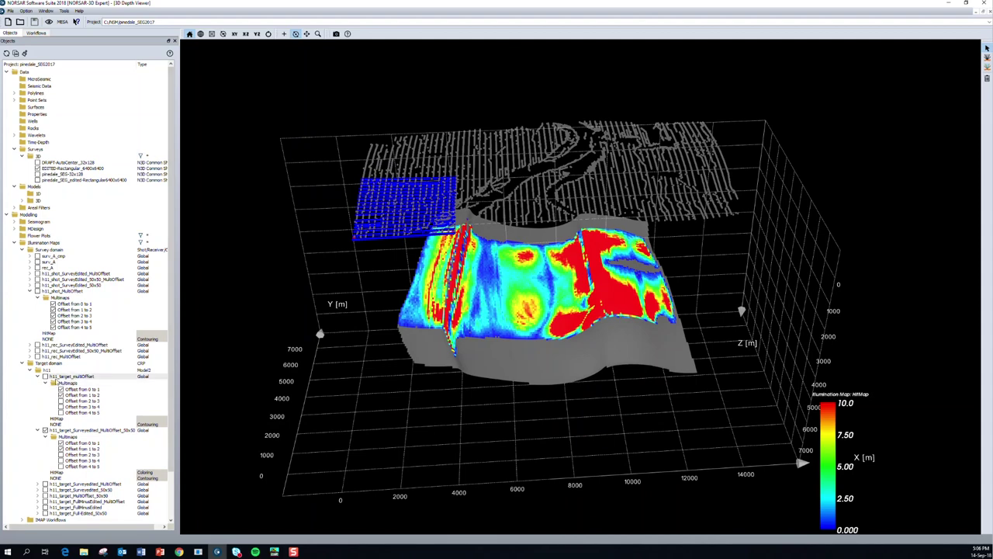
click(45, 377)
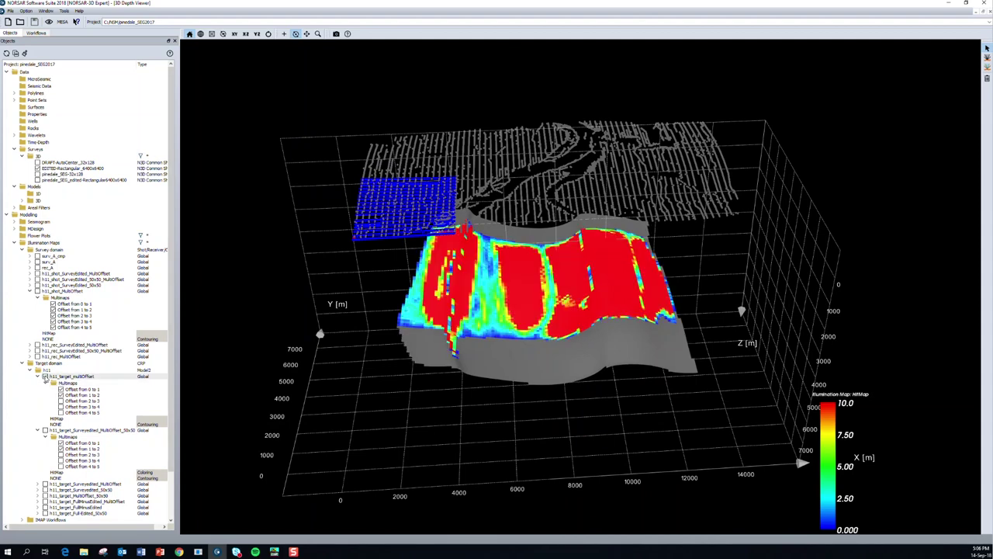
click(45, 430)
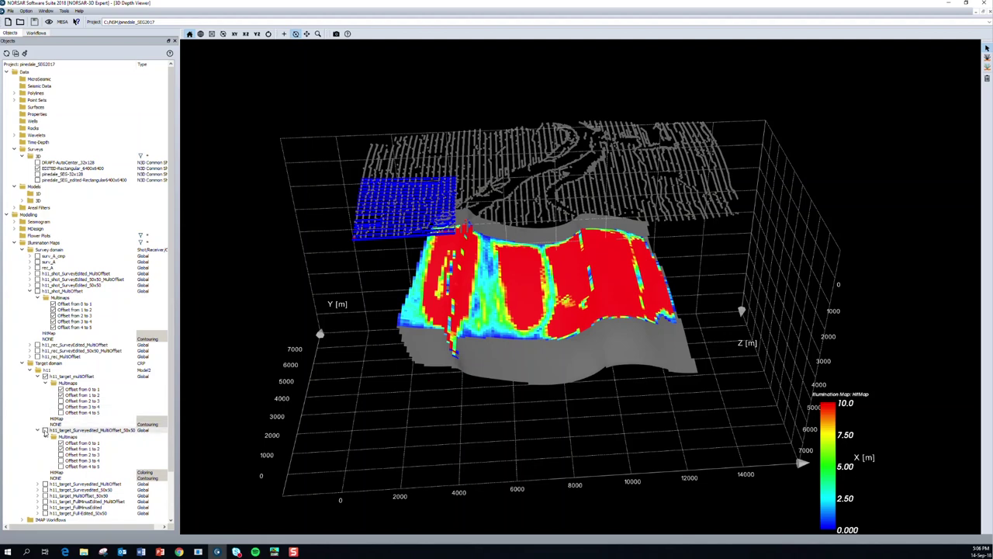